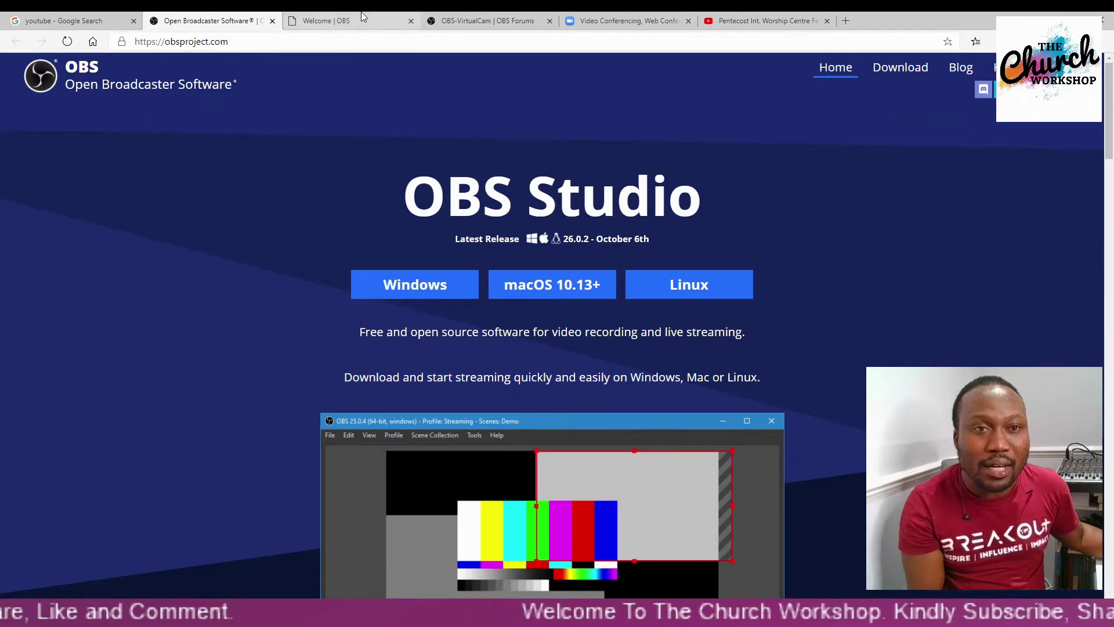
Review the OBS Studio welcome page, the Zoom home page and the OBS-VirtualCam plugin page in the browser.
{"action": "left_click", "coordinate": [326, 20]}
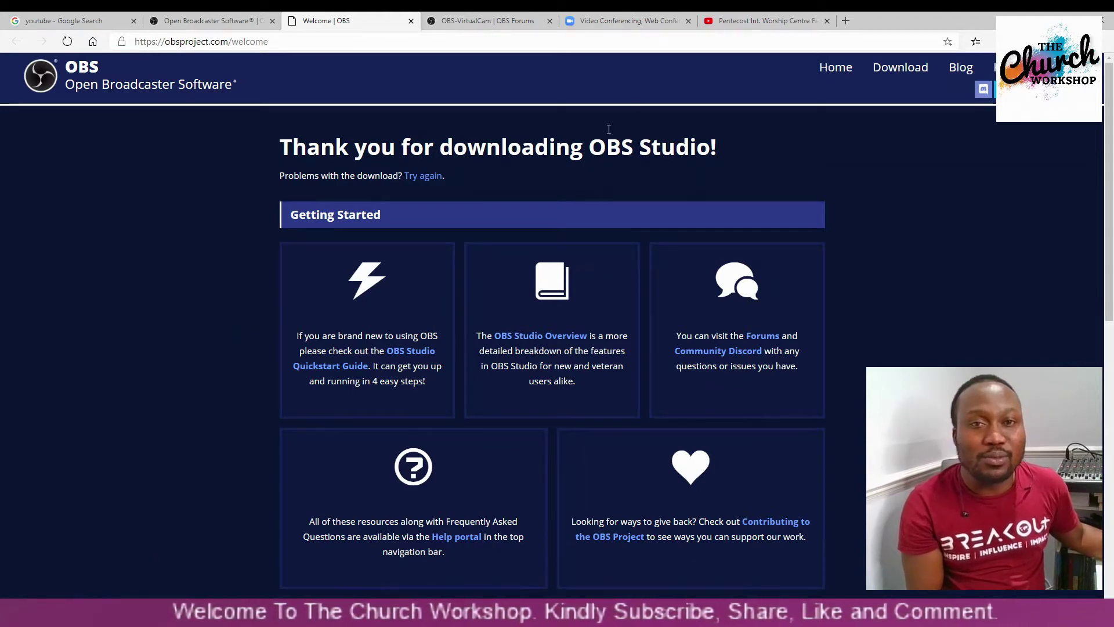
{"action": "left_click", "coordinate": [649, 20]}
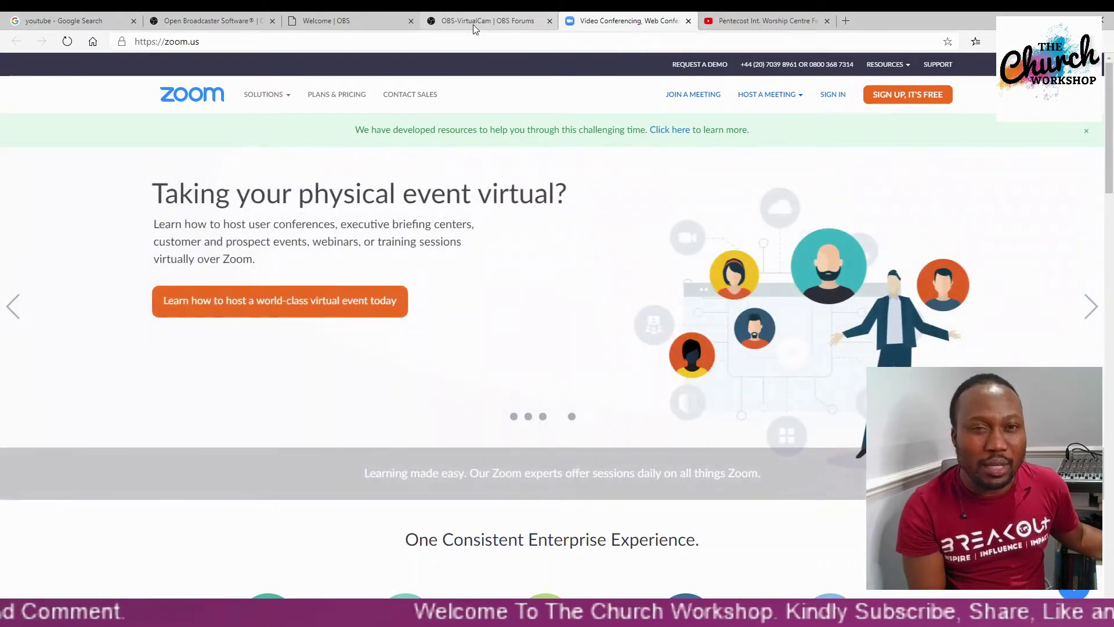
{"action": "left_click", "coordinate": [472, 24]}
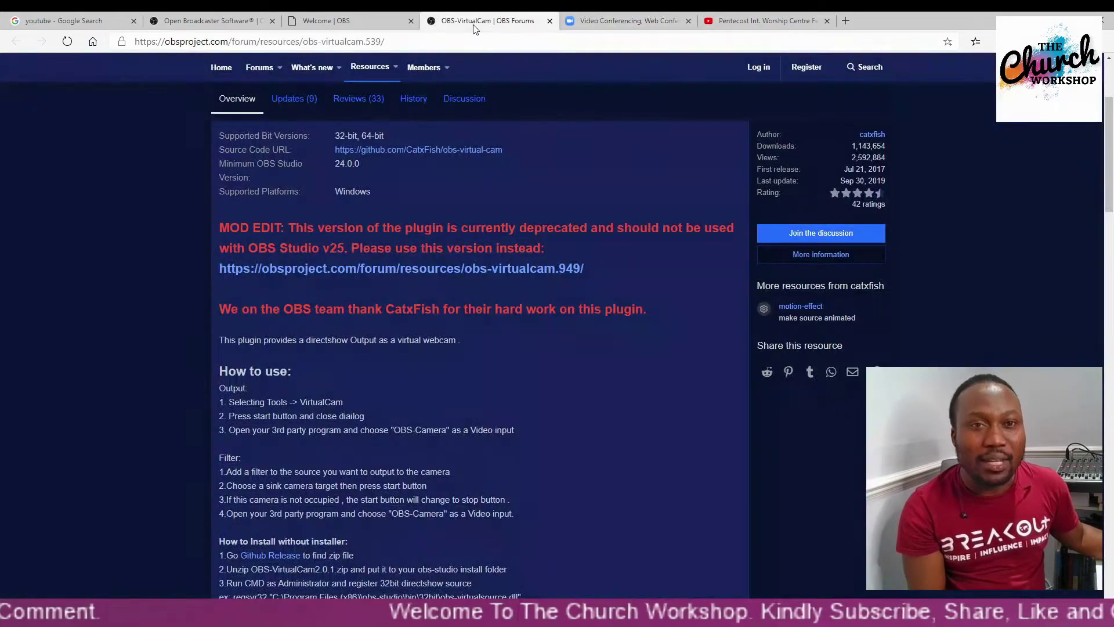
{"action": "scroll", "coordinate": [123, 256], "scroll_direction": "up", "scroll_amount": 3}
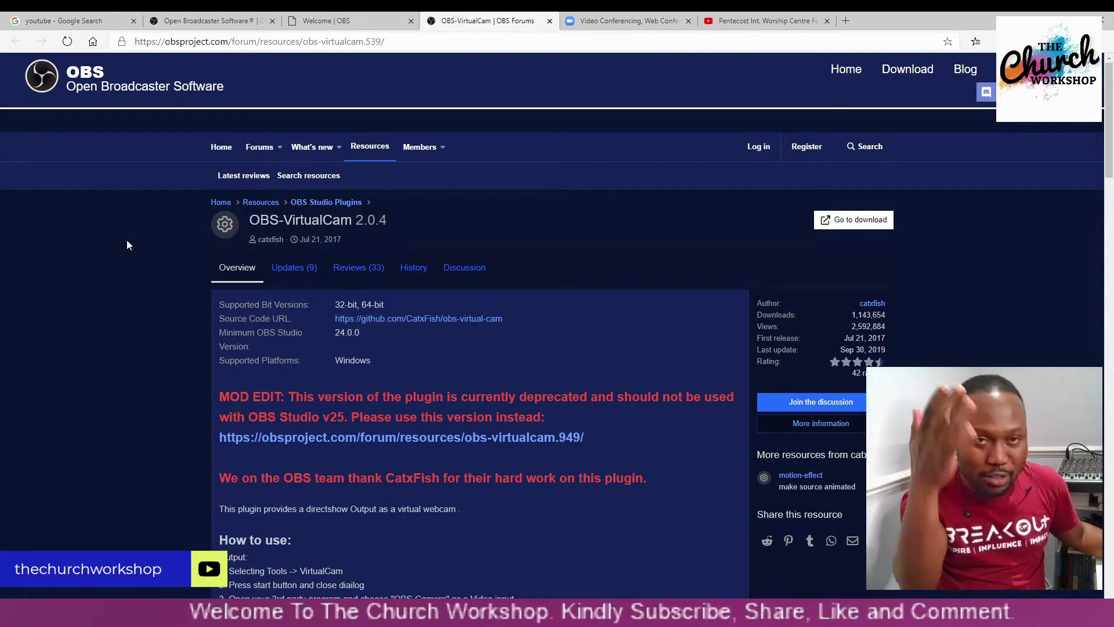
{"action": "scroll", "coordinate": [131, 244], "scroll_direction": "down", "scroll_amount": 3}
{"action": "scroll", "coordinate": [135, 243], "scroll_direction": "up", "scroll_amount": 3}
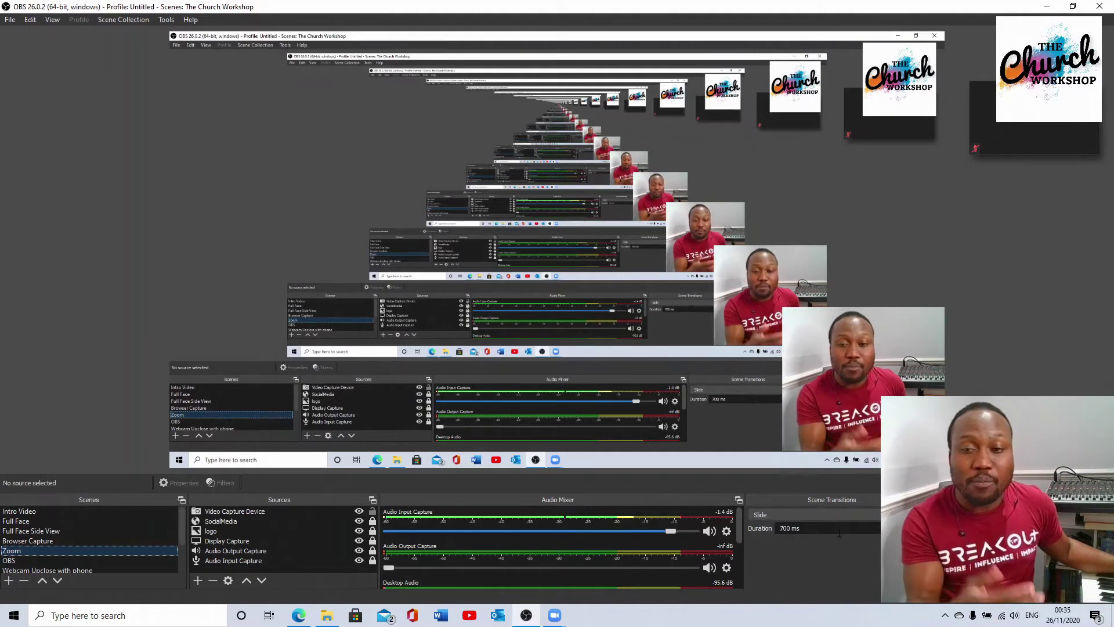
Check the available scene transition types and turn on Studio Mode.
{"action": "left_click", "coordinate": [812, 514]}
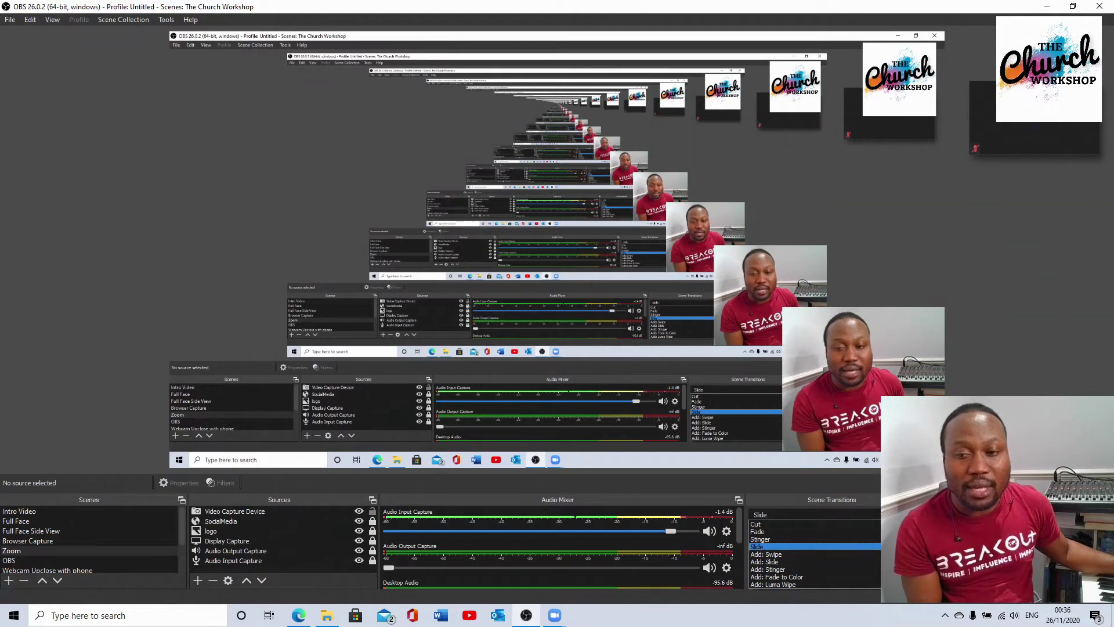
{"action": "left_click", "coordinate": [1015, 555]}
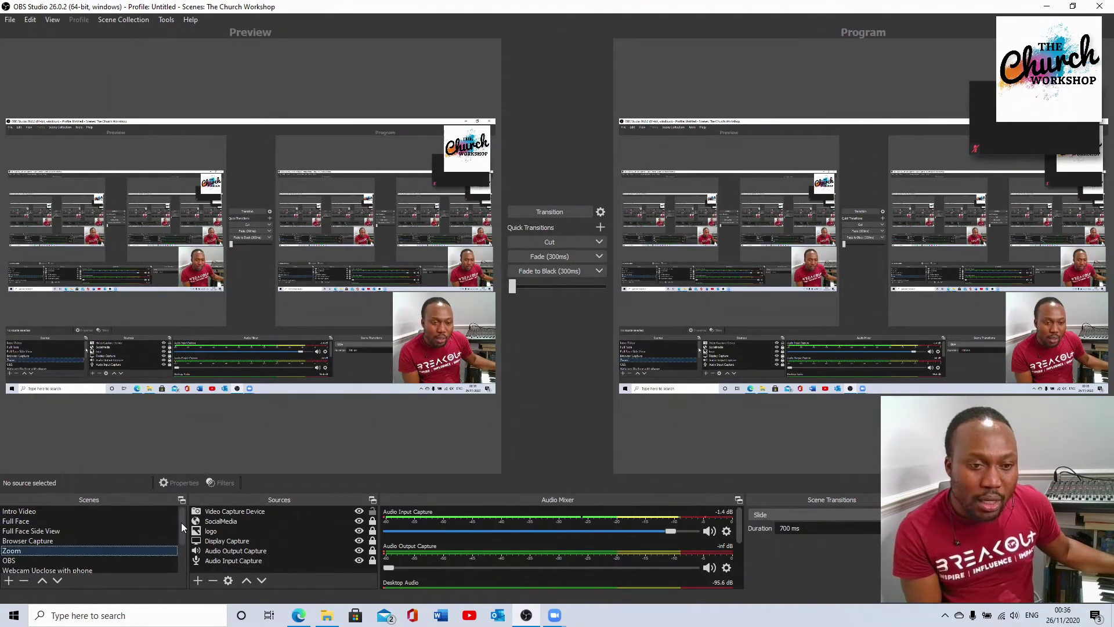
Add a new scene named "Test" to the scene list.
{"action": "left_click_drag", "start_coordinate": [181, 522], "coordinate": [182, 561]}
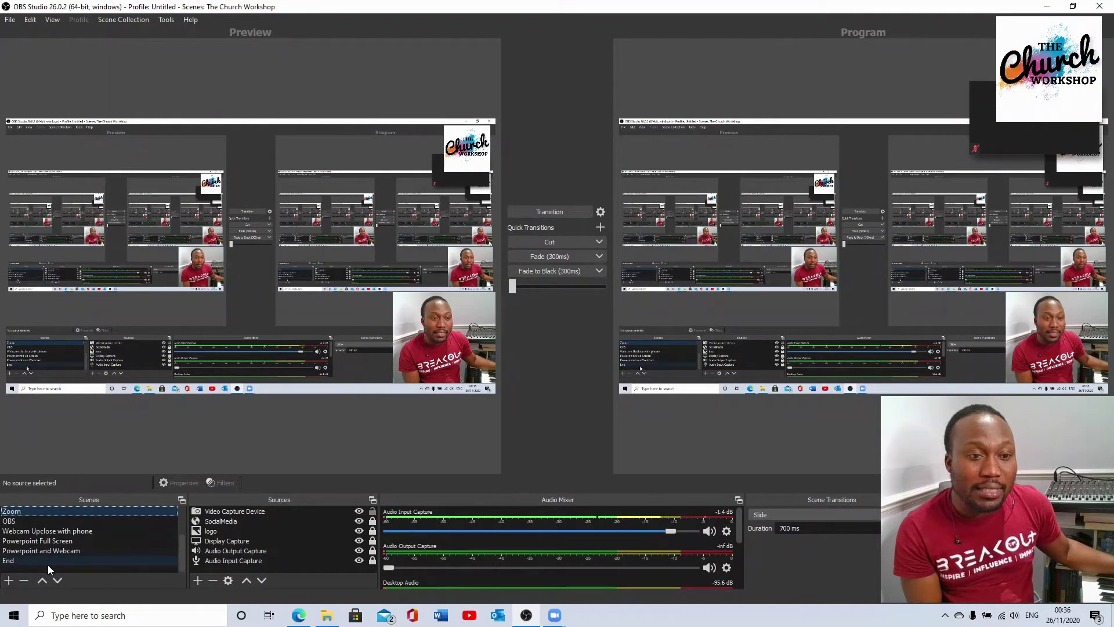
{"action": "scroll", "coordinate": [48, 565], "scroll_direction": "up", "scroll_amount": 2}
{"action": "scroll", "coordinate": [49, 568], "scroll_direction": "down", "scroll_amount": 2}
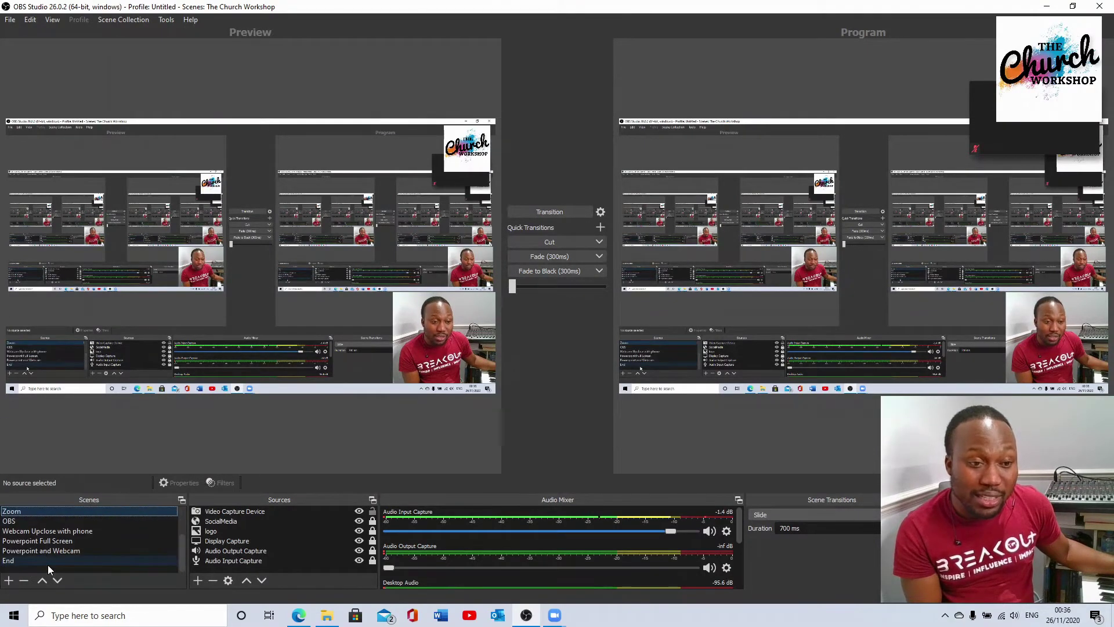
{"action": "left_click", "coordinate": [9, 580]}
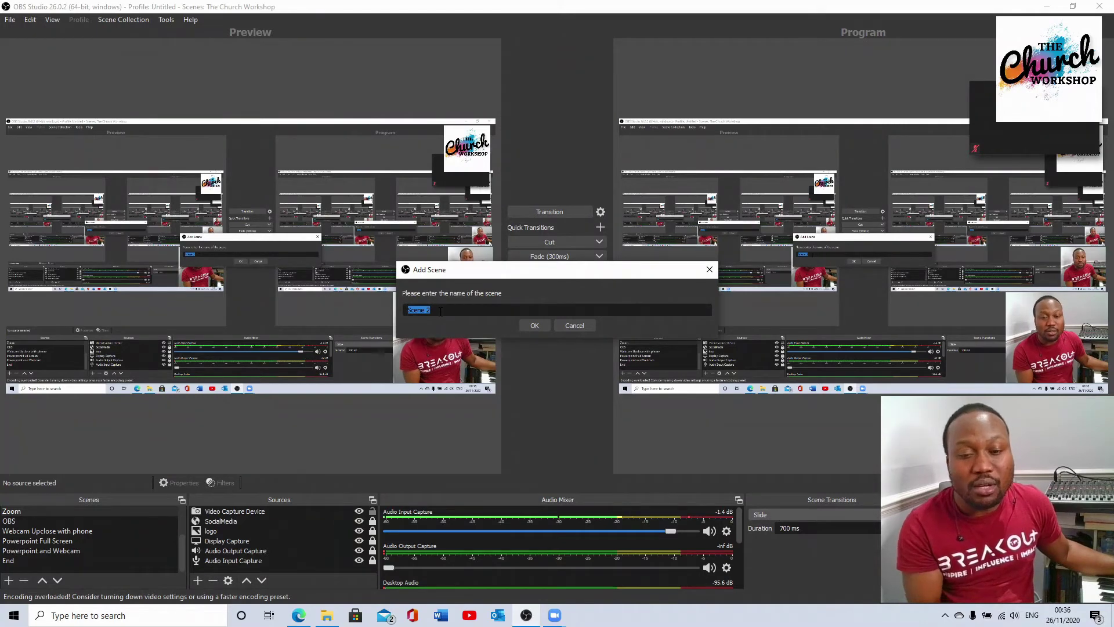
{"action": "type", "text": "T"}
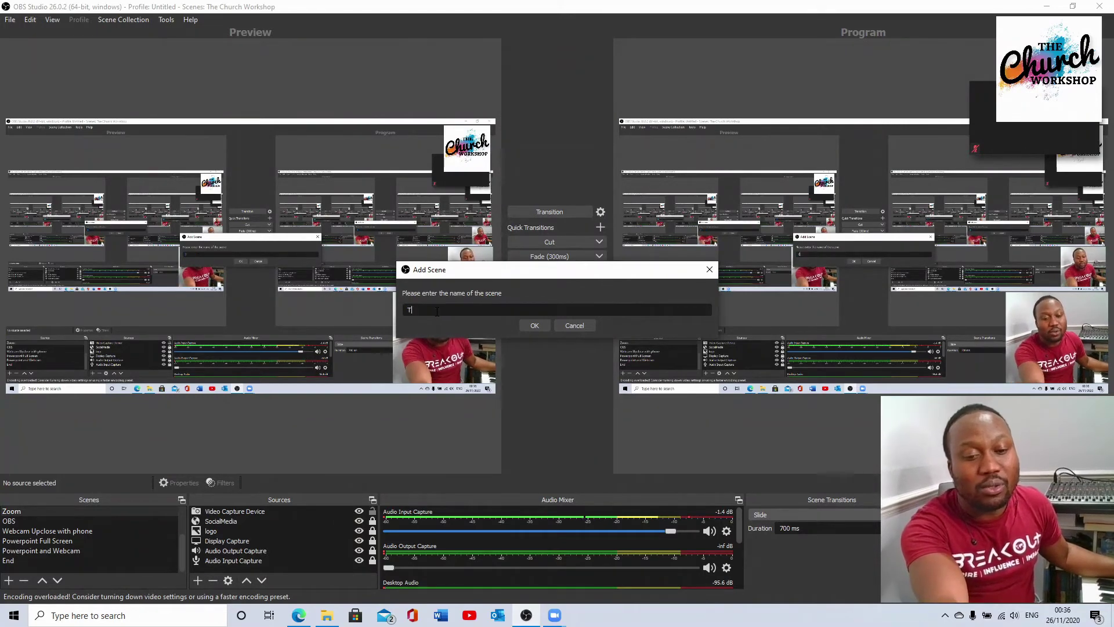
{"action": "type", "text": "est"}
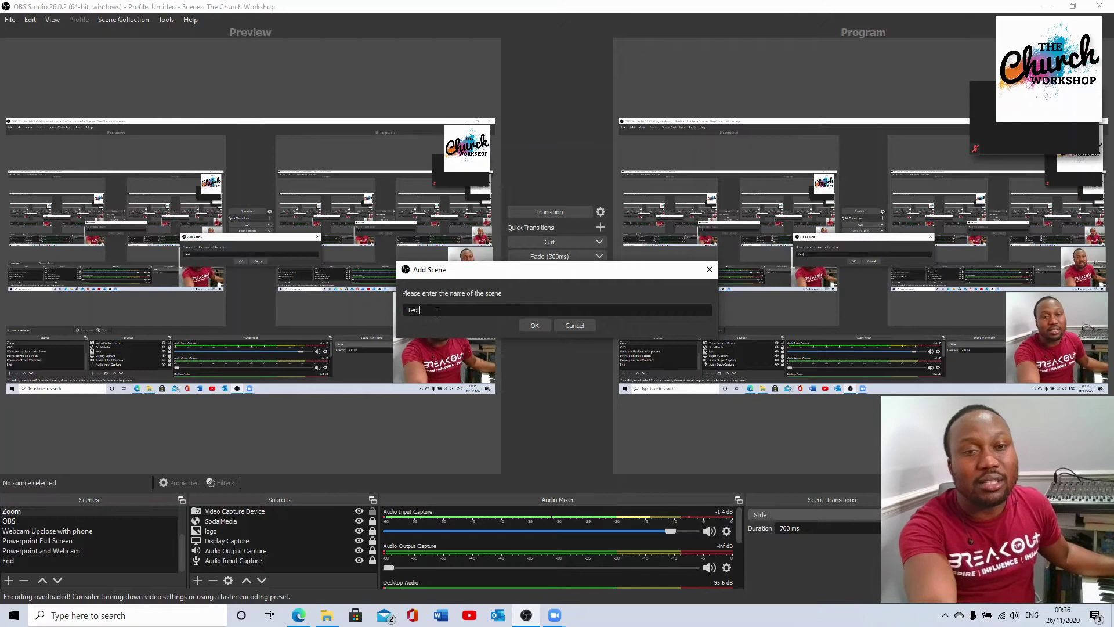
{"action": "left_click", "coordinate": [531, 327]}
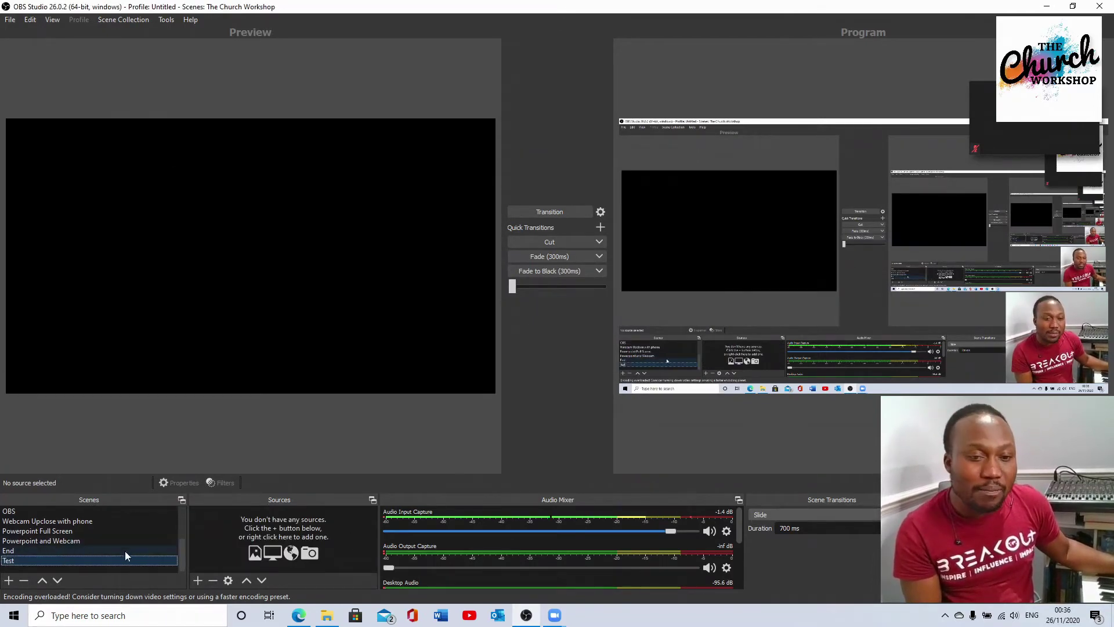
Add a new Audio Input Capture source to the Test scene with Microphone (USB Audio CODEC) as its device.
{"action": "left_click", "coordinate": [196, 580]}
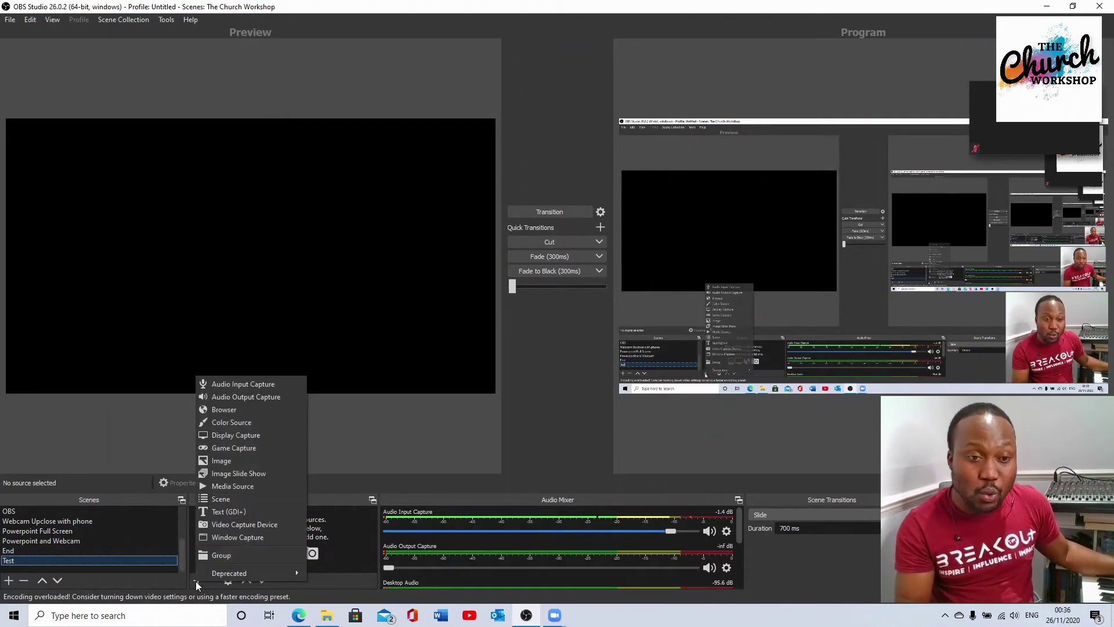
{"action": "left_click", "coordinate": [231, 385]}
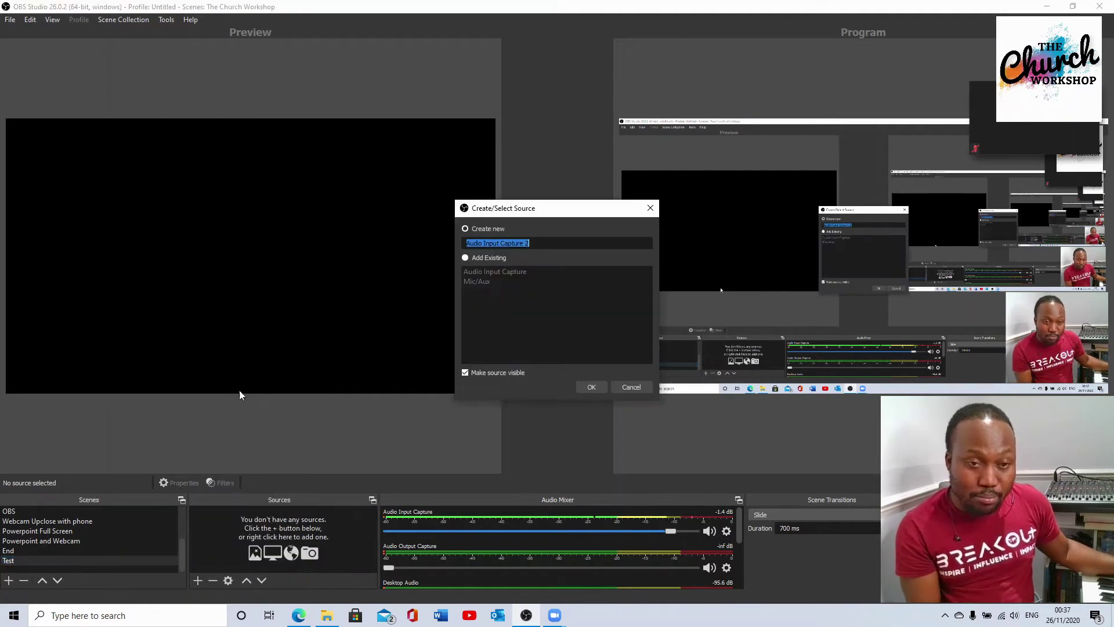
{"action": "left_click", "coordinate": [591, 387]}
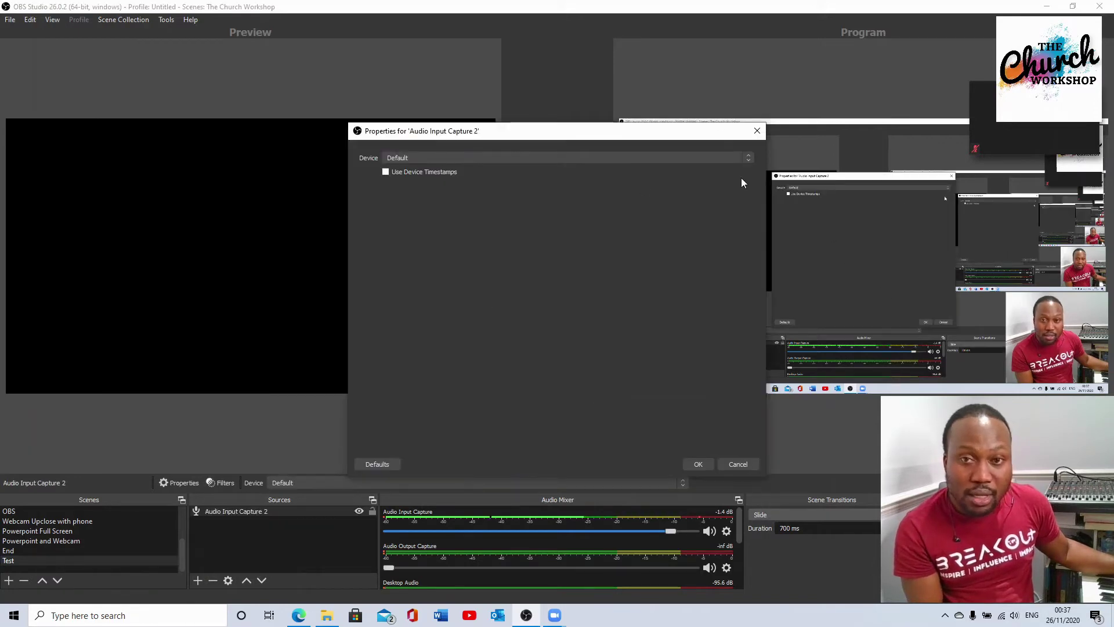
{"action": "left_click", "coordinate": [748, 159]}
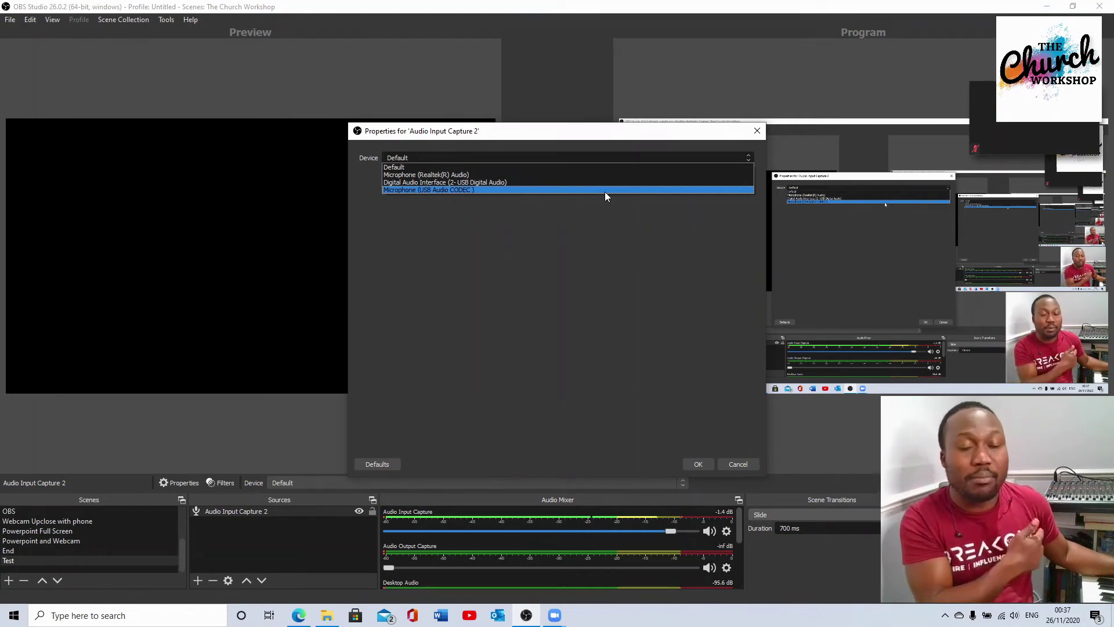
{"action": "left_click", "coordinate": [604, 191]}
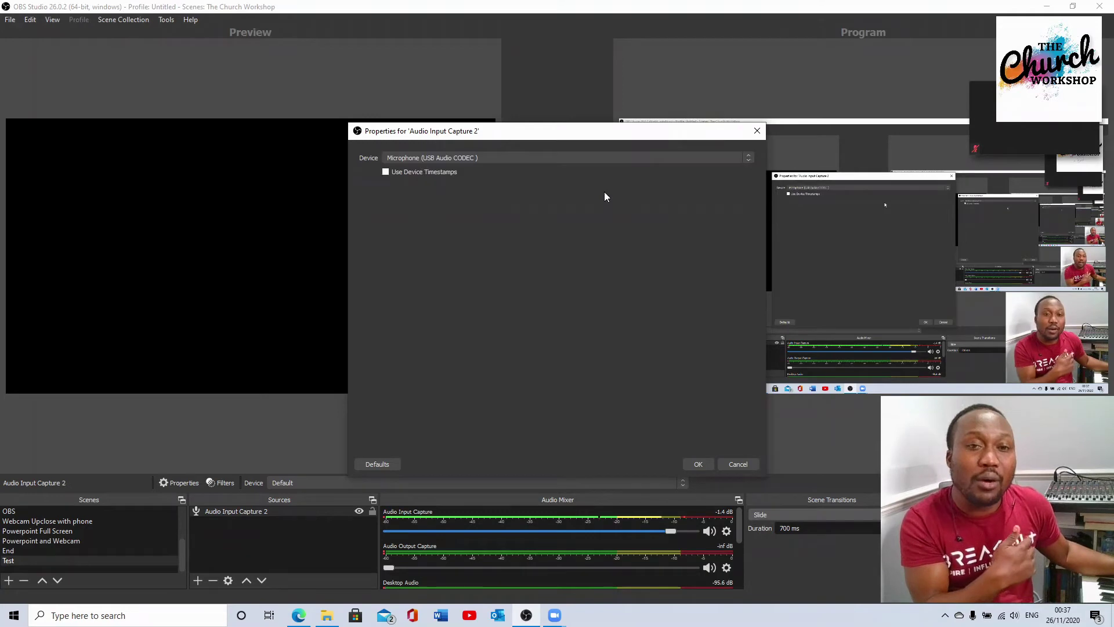
{"action": "left_click", "coordinate": [699, 468]}
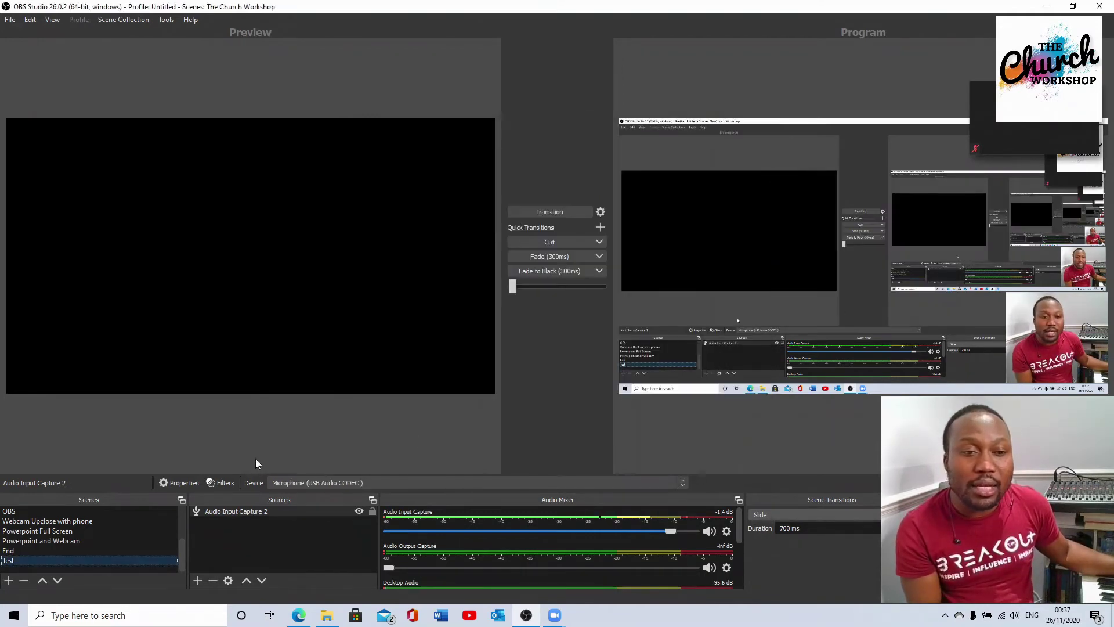
Add a new Video Capture Device source using the Integrated Webcam and enlarge its picture to fill the preview canvas.
{"action": "left_click", "coordinate": [199, 582]}
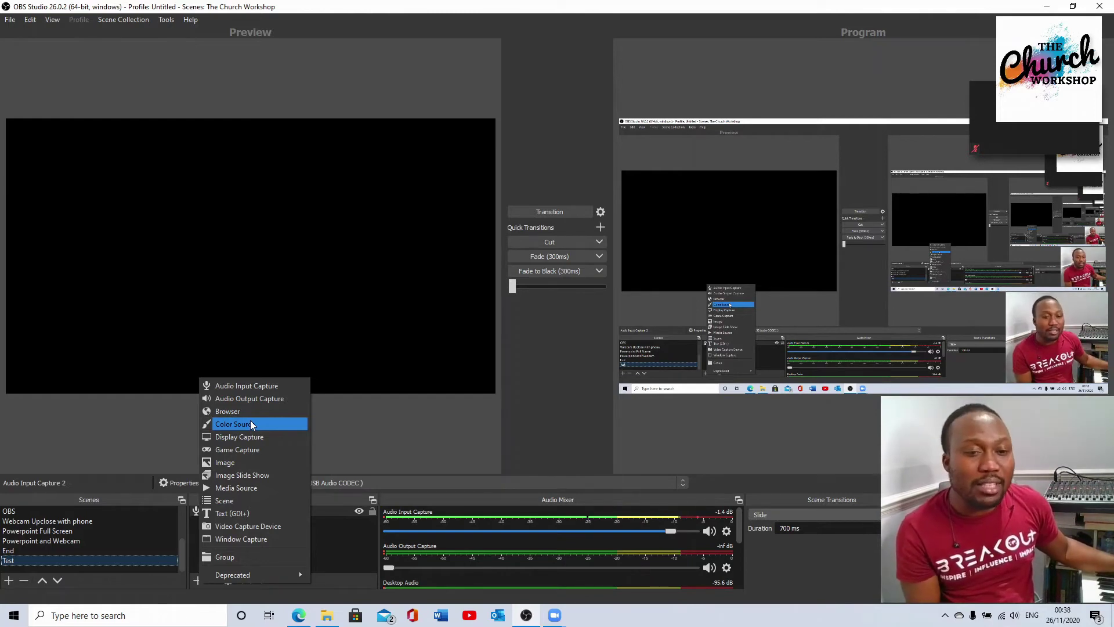
{"action": "left_click", "coordinate": [228, 527]}
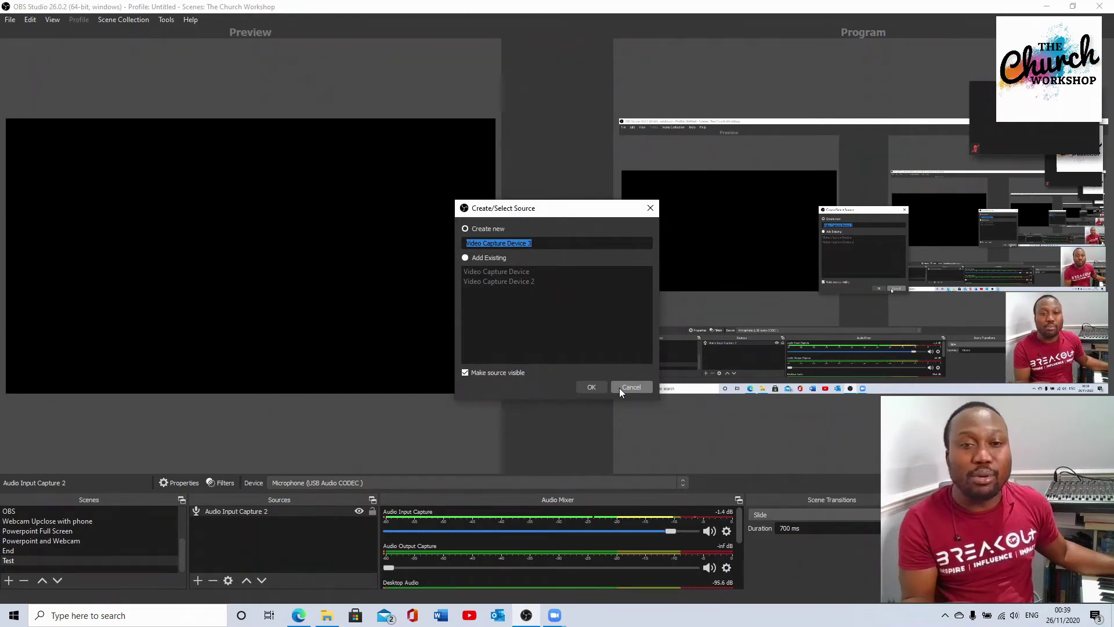
{"action": "left_click", "coordinate": [589, 387]}
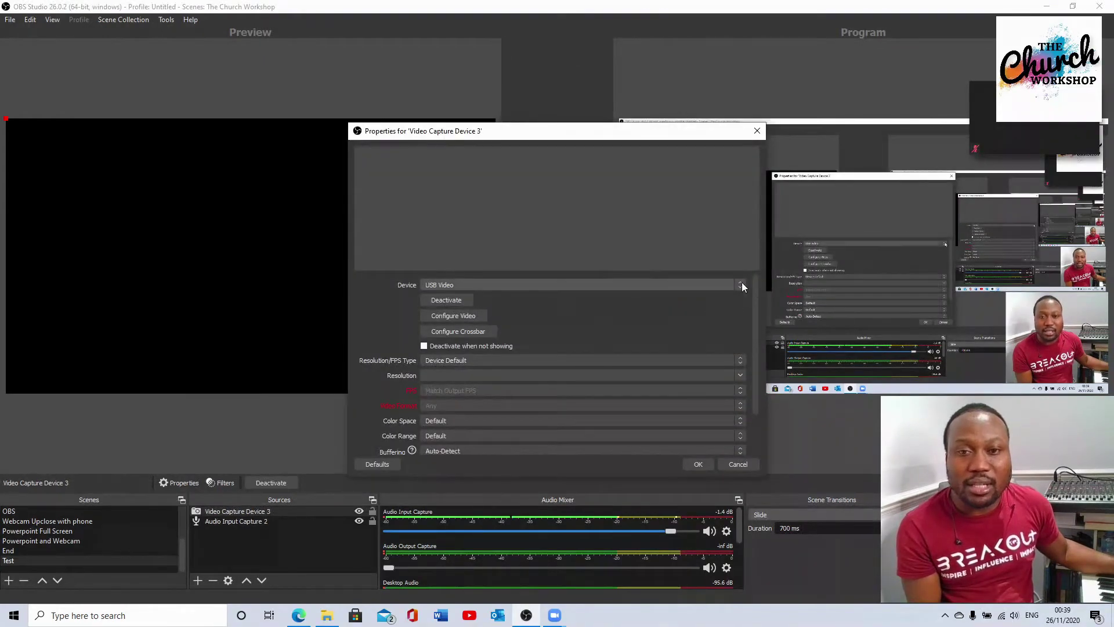
{"action": "left_click", "coordinate": [740, 285]}
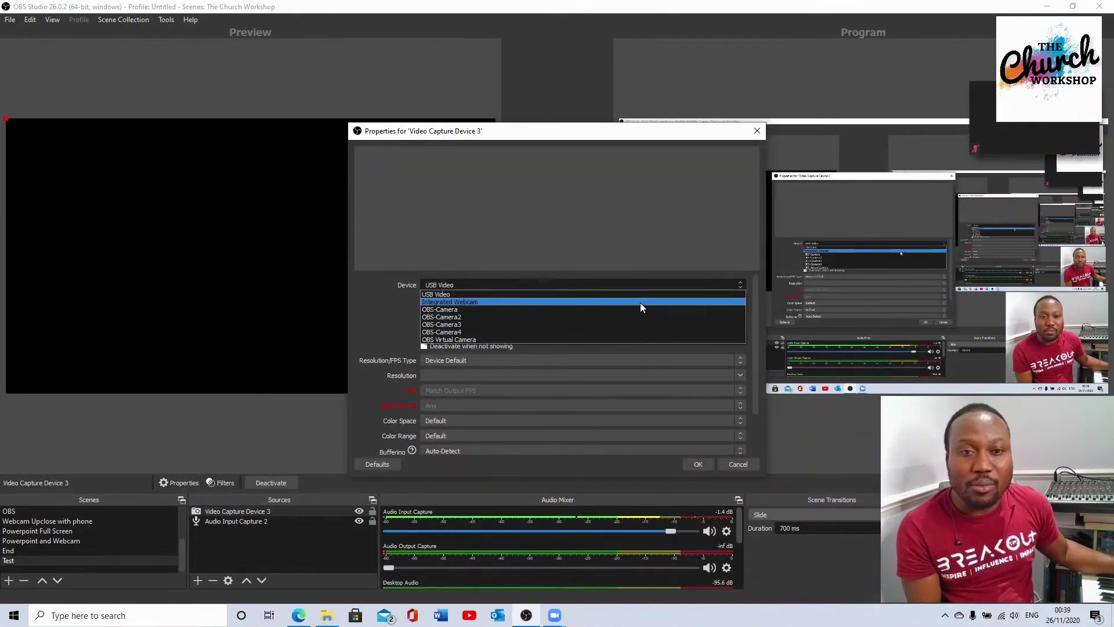
{"action": "left_click", "coordinate": [639, 302]}
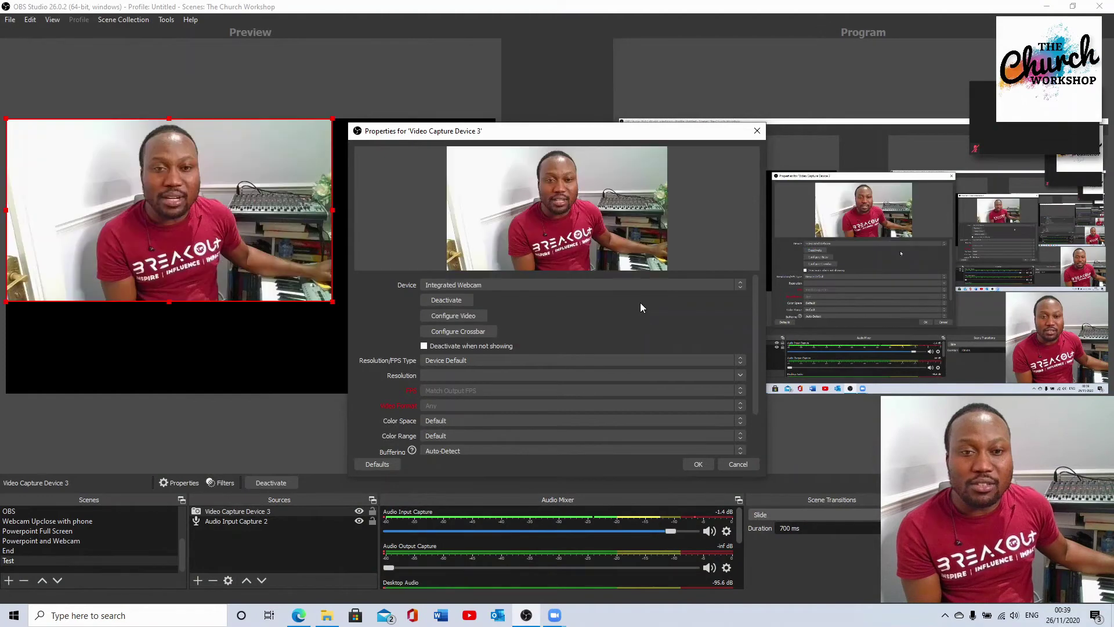
{"action": "left_click", "coordinate": [698, 463]}
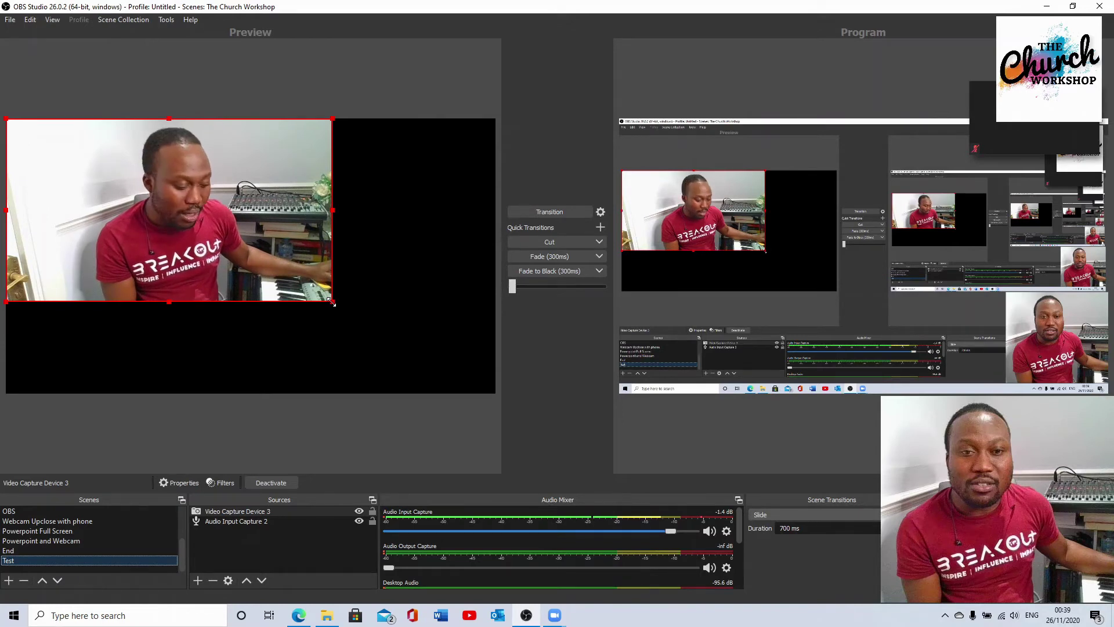
{"action": "left_click_drag", "start_coordinate": [332, 301], "coordinate": [496, 361]}
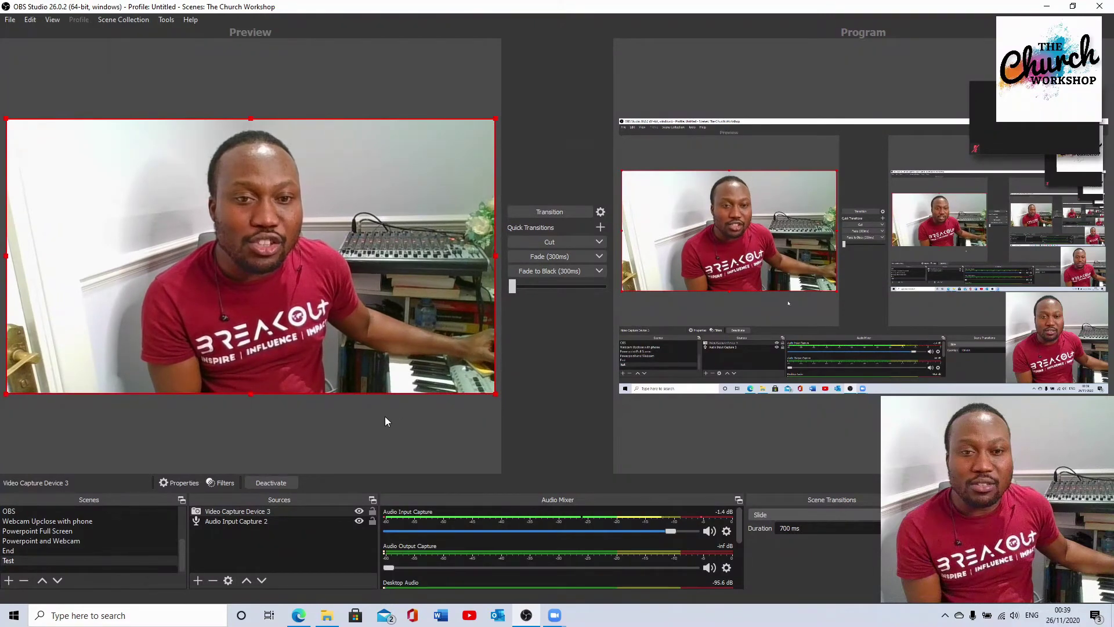
{"action": "left_click", "coordinate": [401, 420]}
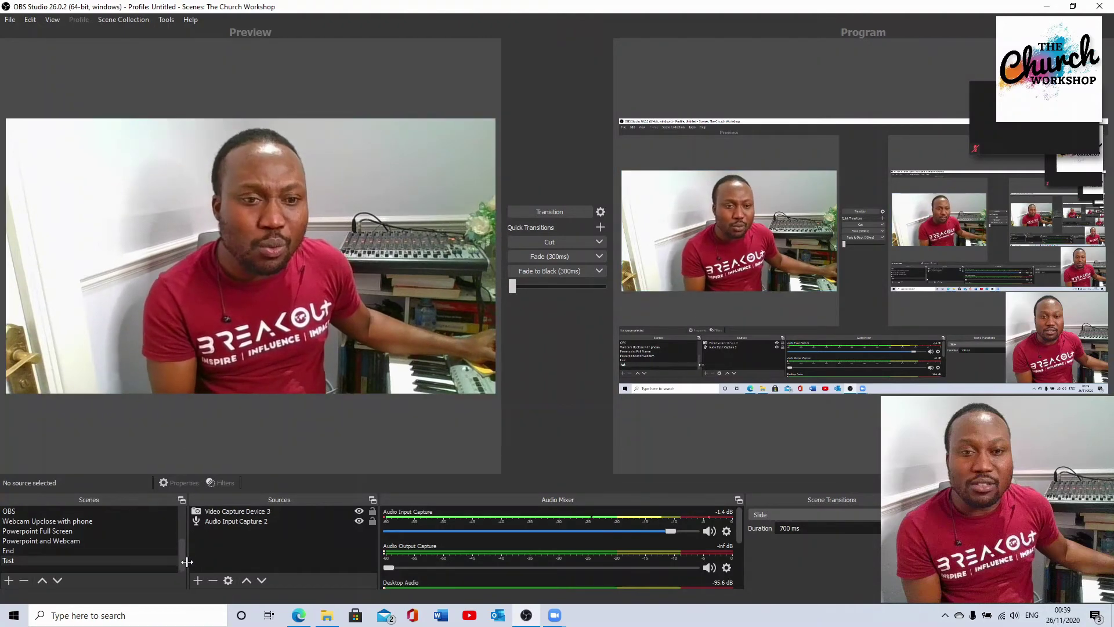
Add a new Image source to the Test scene using feltham.jpg from the photos folder.
{"action": "left_click", "coordinate": [196, 578]}
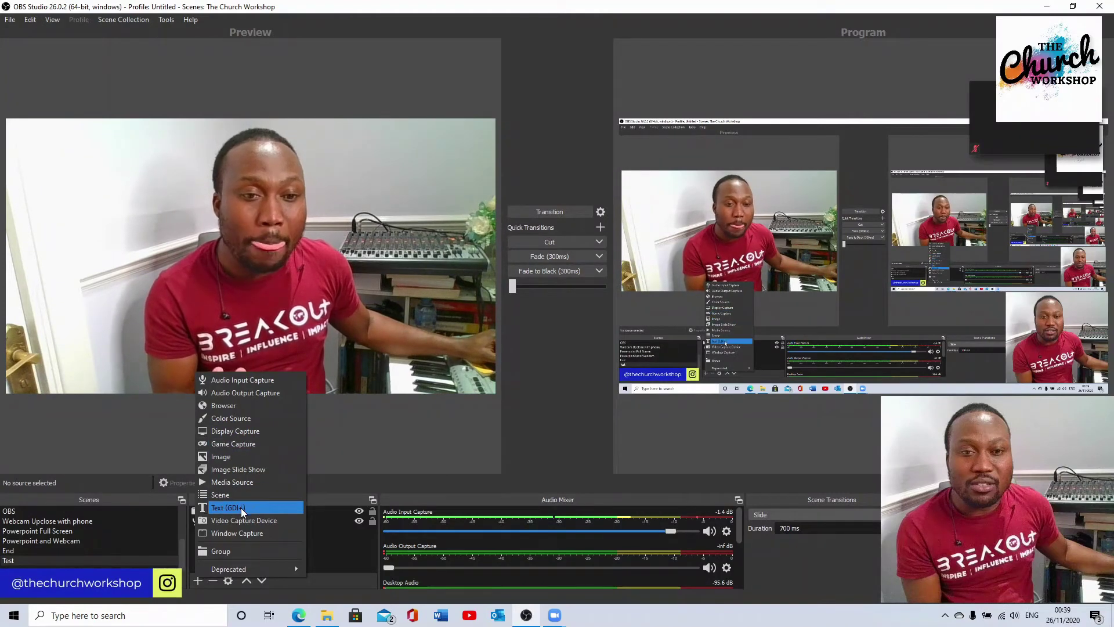
{"action": "left_click", "coordinate": [241, 457]}
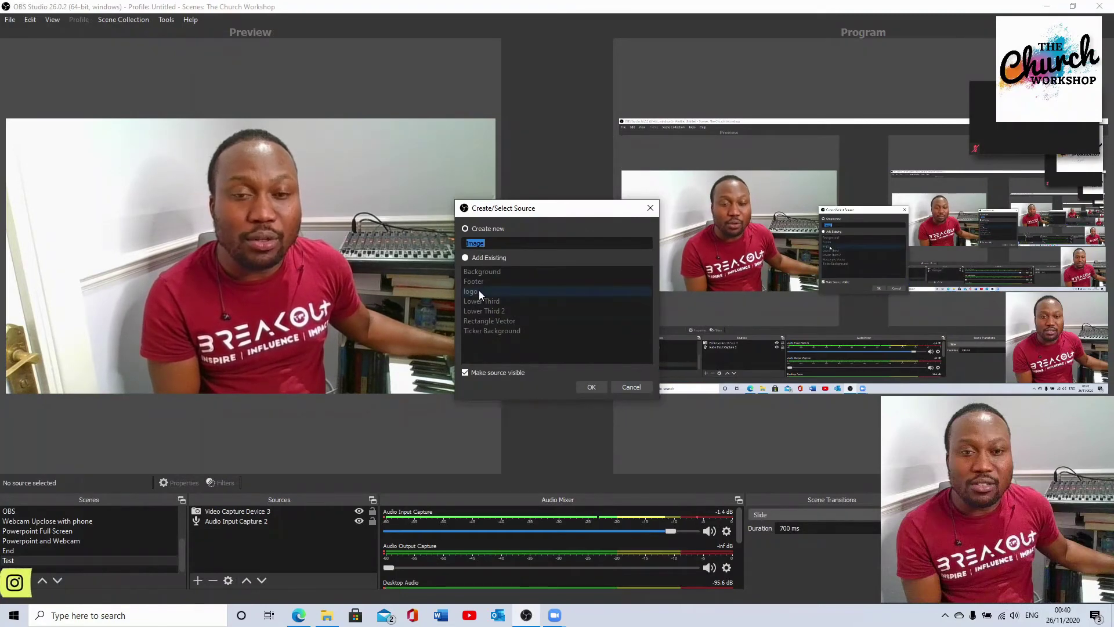
{"action": "left_click", "coordinate": [597, 387]}
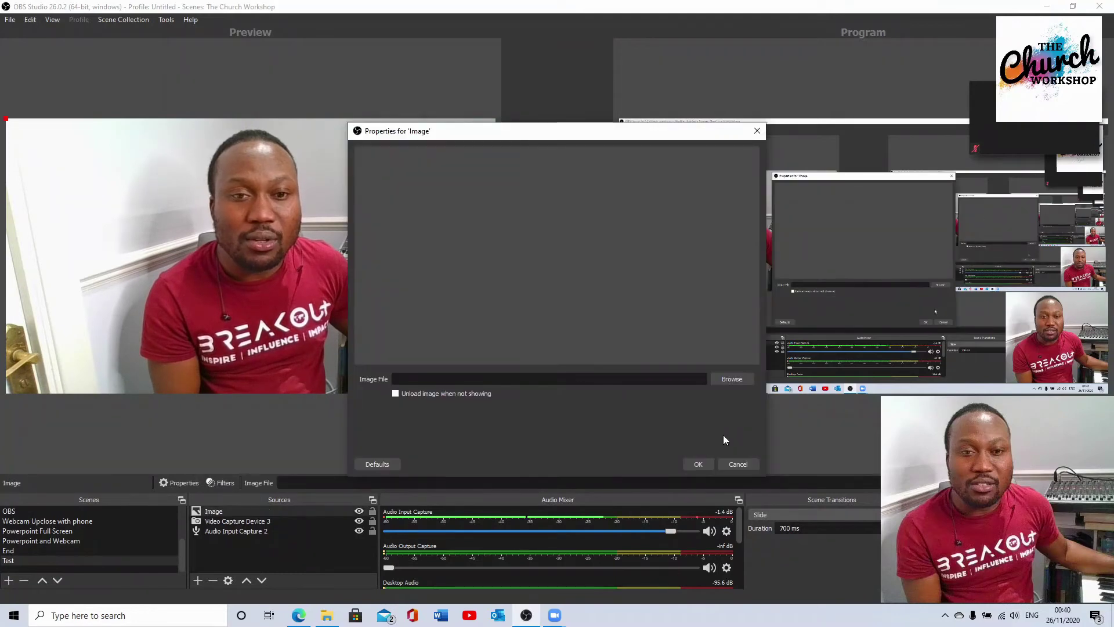
{"action": "left_click", "coordinate": [731, 378]}
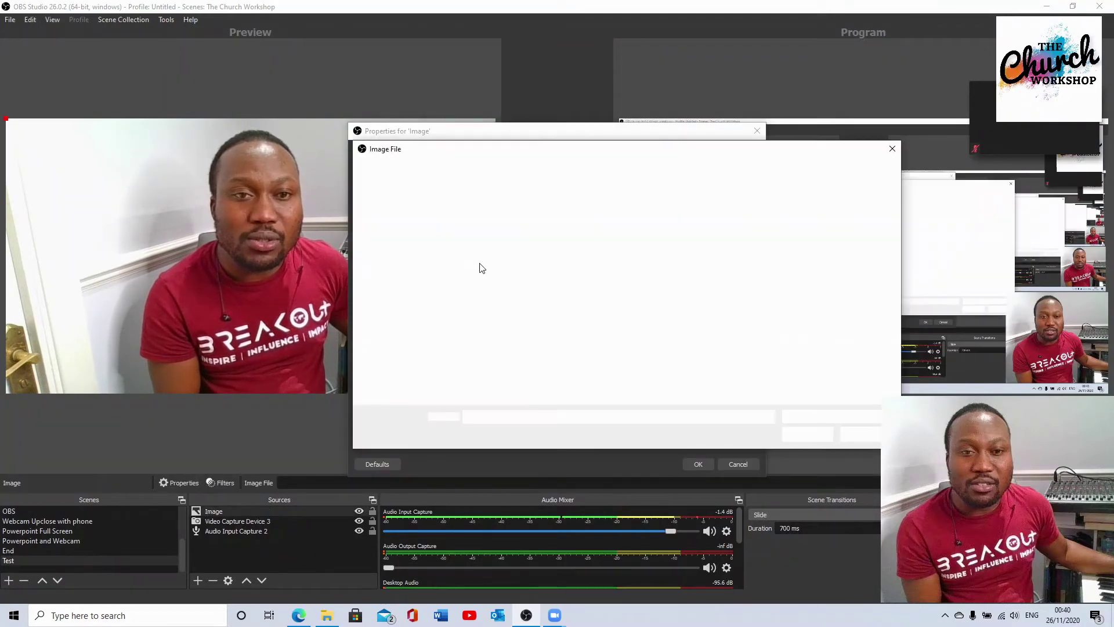
{"action": "scroll", "coordinate": [406, 342], "scroll_direction": "up", "scroll_amount": 3}
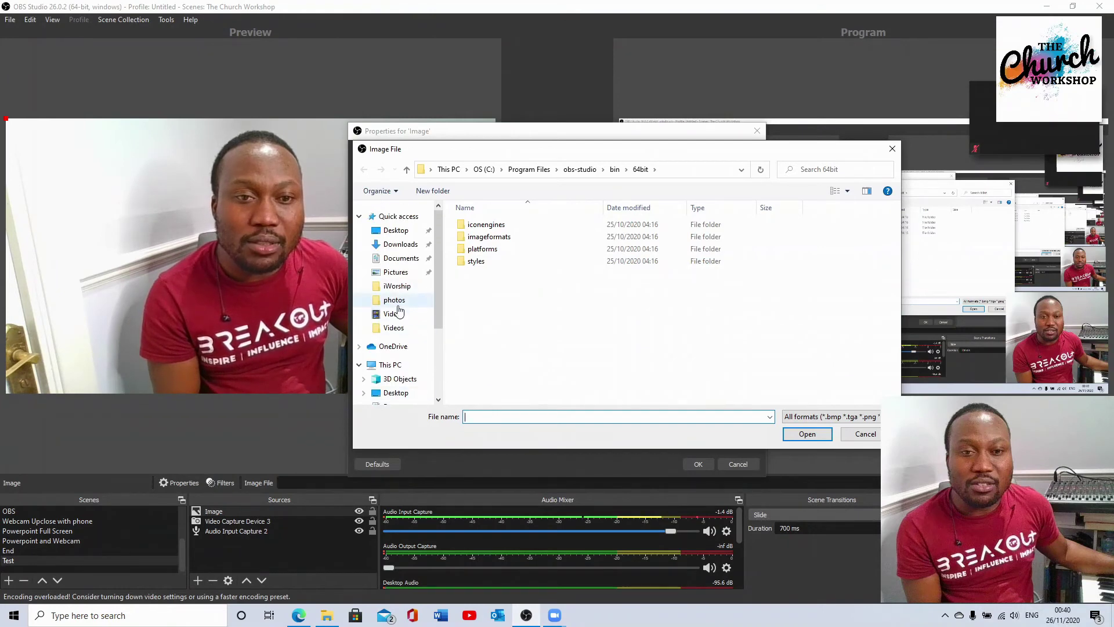
{"action": "left_click", "coordinate": [394, 300]}
{"action": "scroll", "coordinate": [732, 331], "scroll_direction": "down", "scroll_amount": 5}
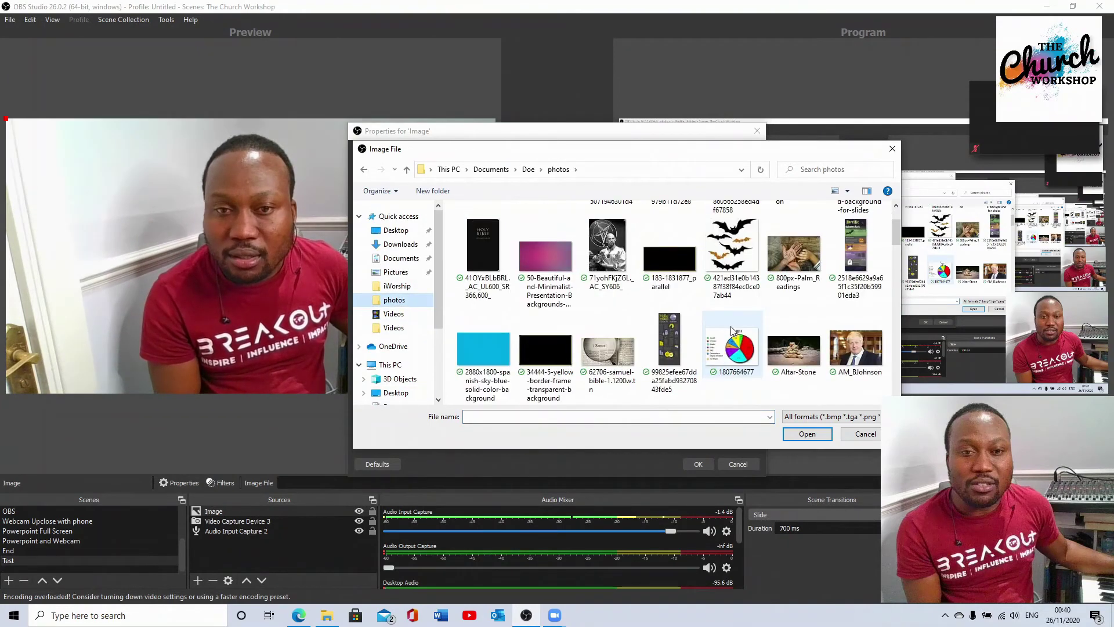
{"action": "scroll", "coordinate": [732, 331], "scroll_direction": "down", "scroll_amount": 2}
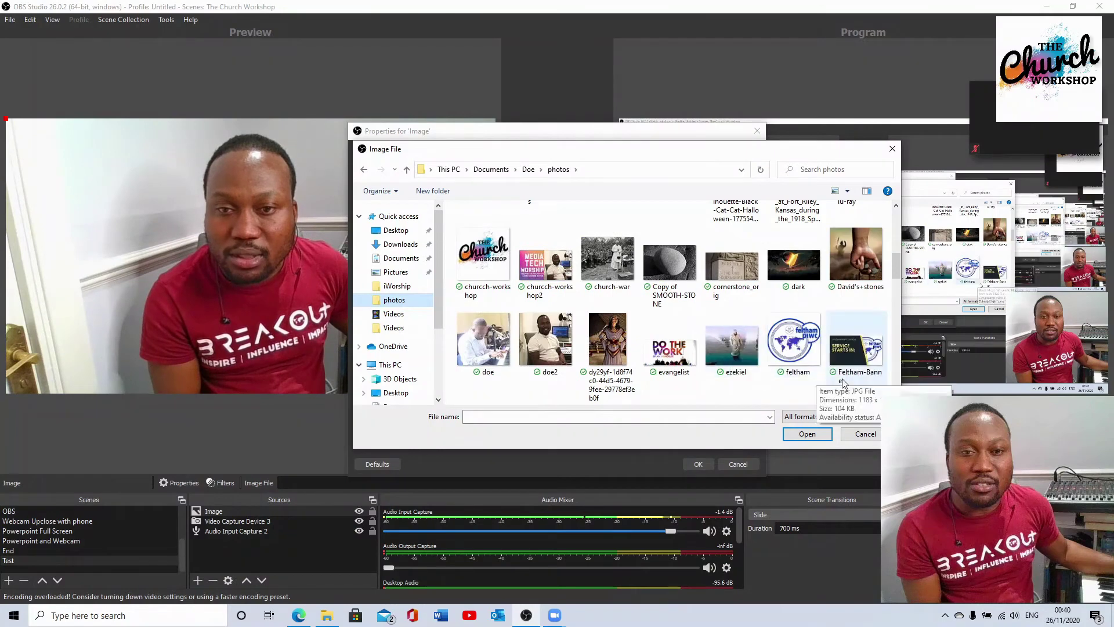
{"action": "left_click", "coordinate": [792, 356]}
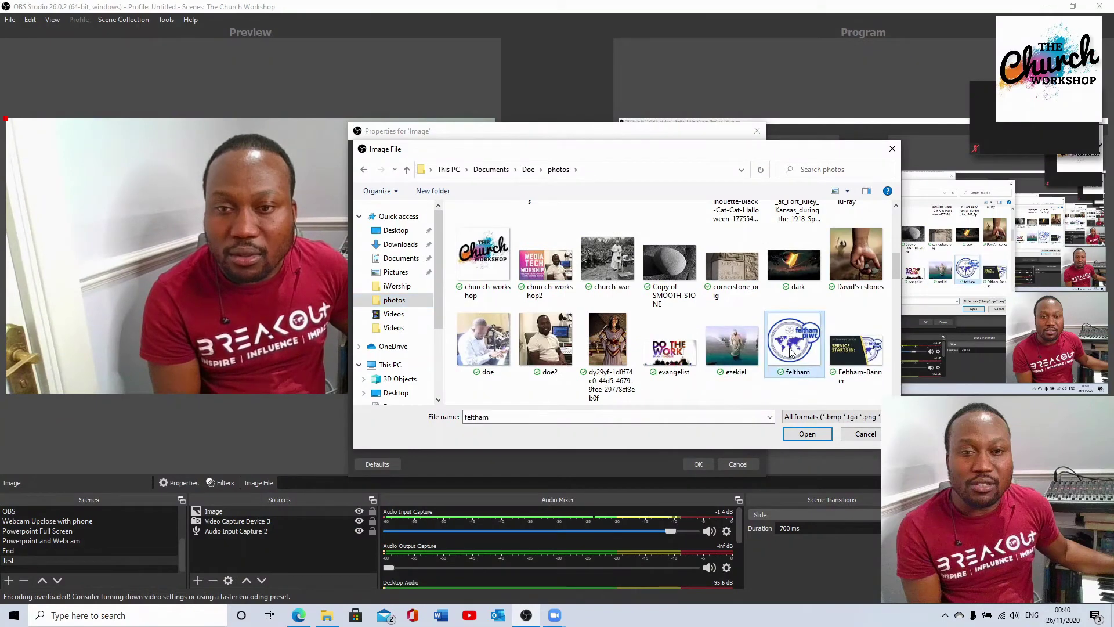
{"action": "left_click", "coordinate": [806, 434]}
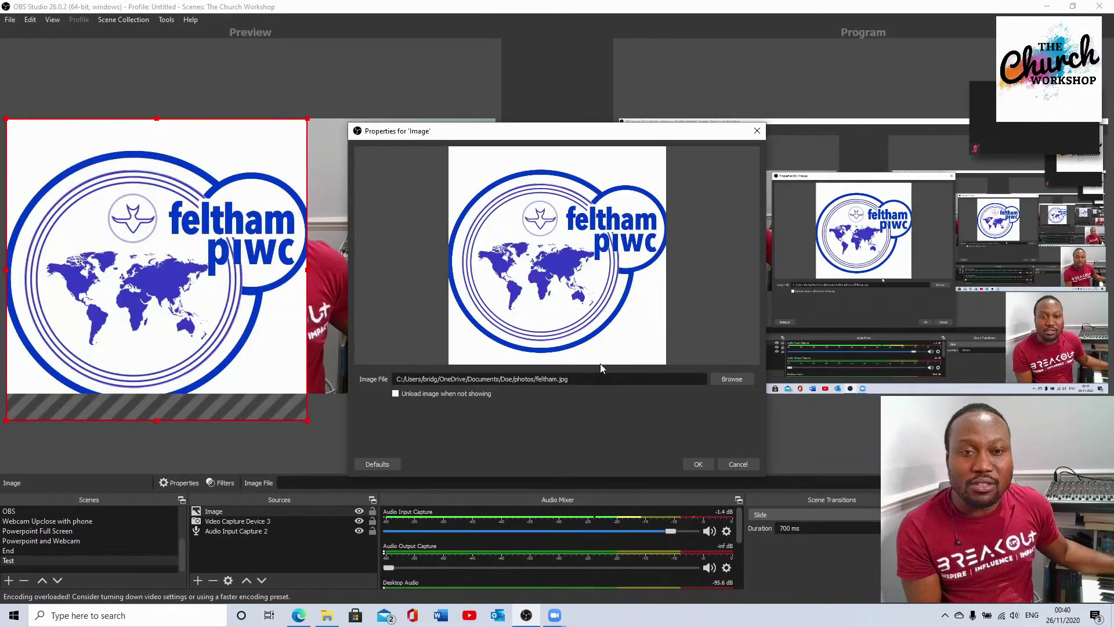
{"action": "left_click", "coordinate": [698, 463]}
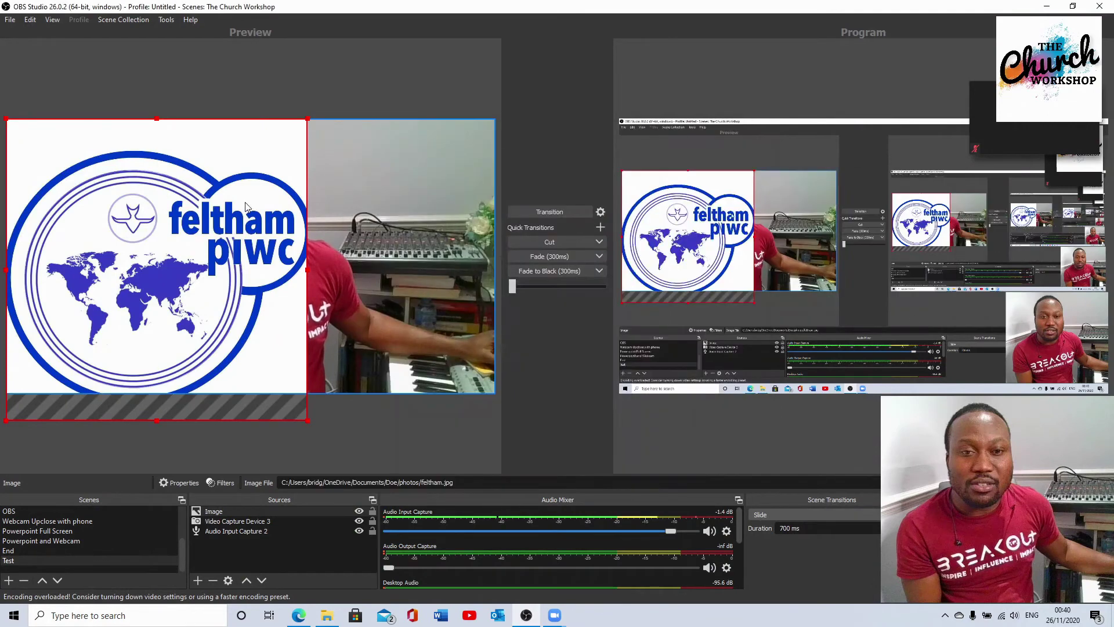
Shrink the feltham logo to a small square and place it in the upper-right corner of the webcam picture.
{"action": "left_click_drag", "start_coordinate": [307, 420], "coordinate": [467, 152]}
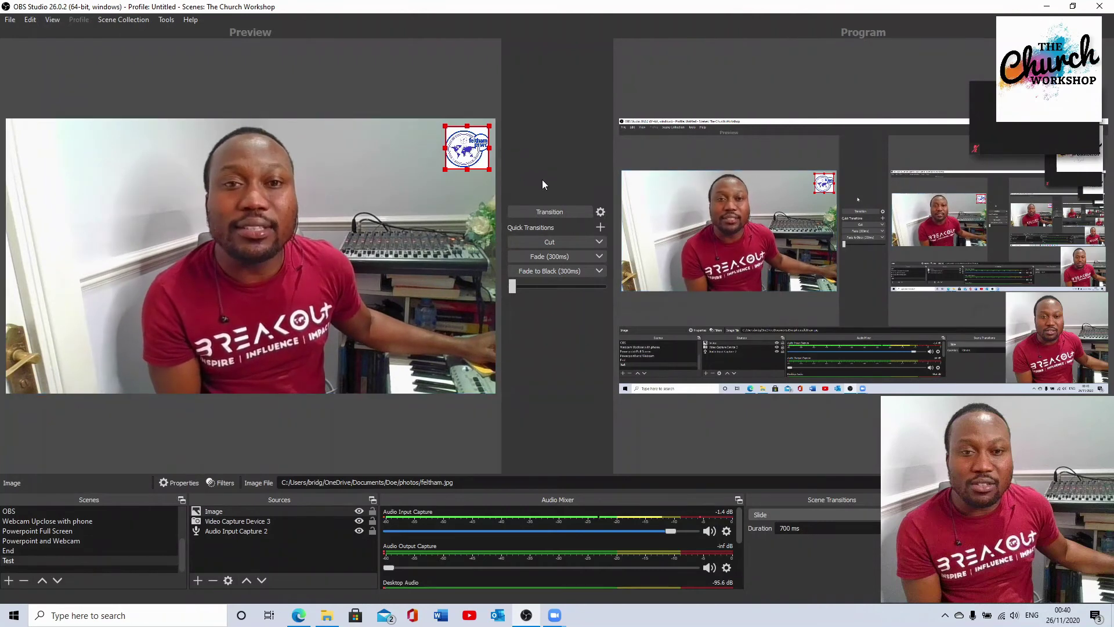
{"action": "left_click", "coordinate": [412, 113]}
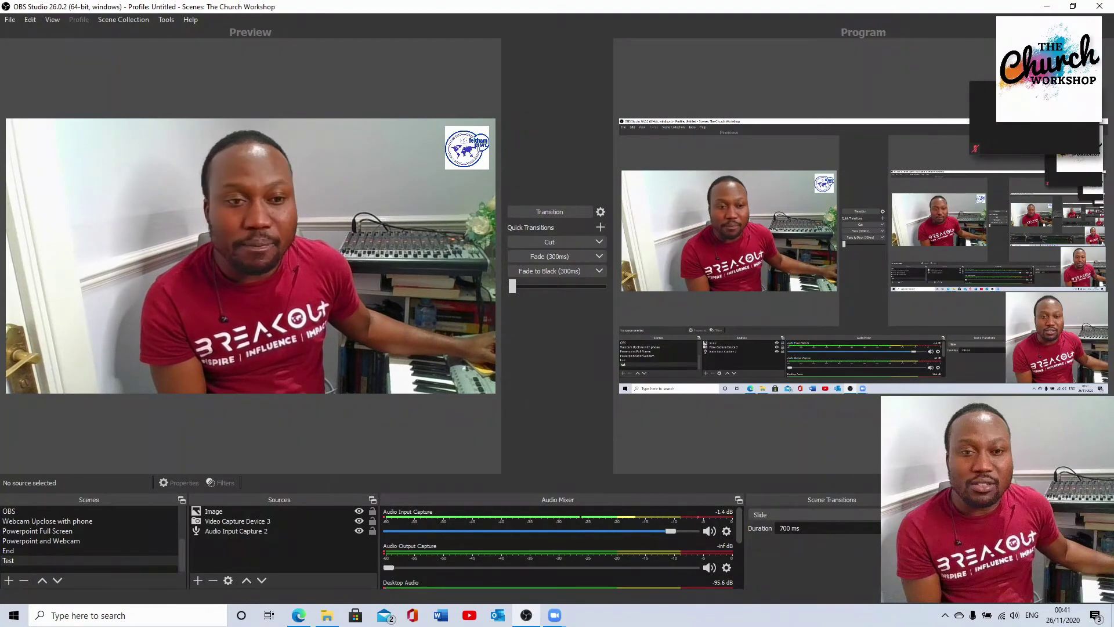
Show the existing Zoom scene in the preview.
{"action": "scroll", "coordinate": [44, 545], "scroll_direction": "up", "scroll_amount": 2}
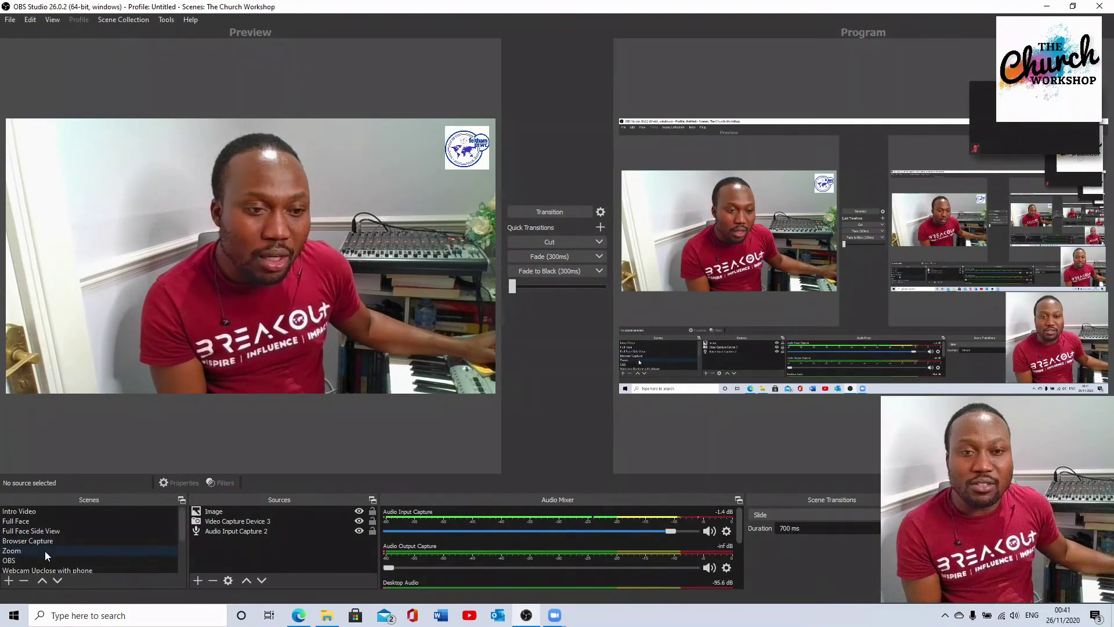
{"action": "left_click", "coordinate": [42, 552]}
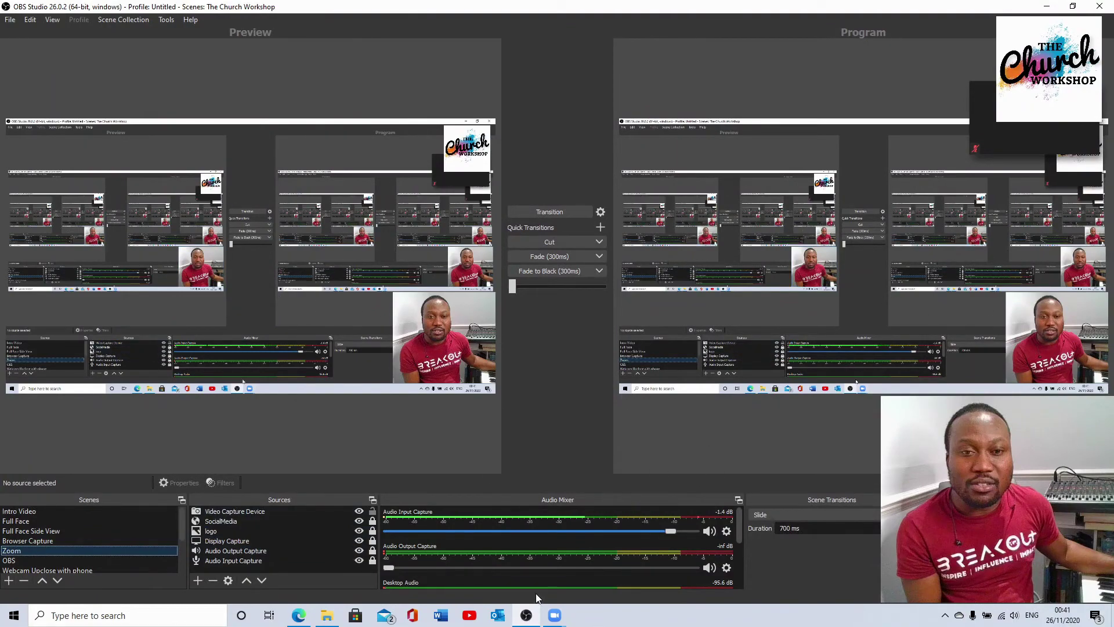
Switch to the Zoom meeting, restore its full window and check which camera is selected for video.
{"action": "mouse_move", "coordinate": [555, 614]}
{"action": "left_click", "coordinate": [604, 579]}
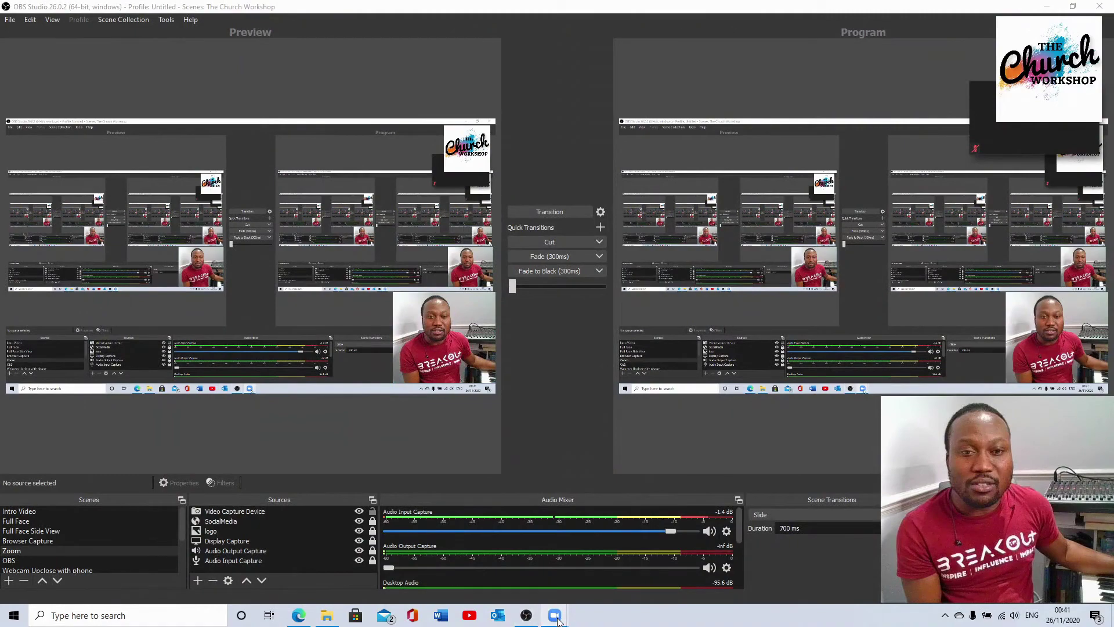
{"action": "mouse_move", "coordinate": [556, 616]}
{"action": "left_click", "coordinate": [588, 566]}
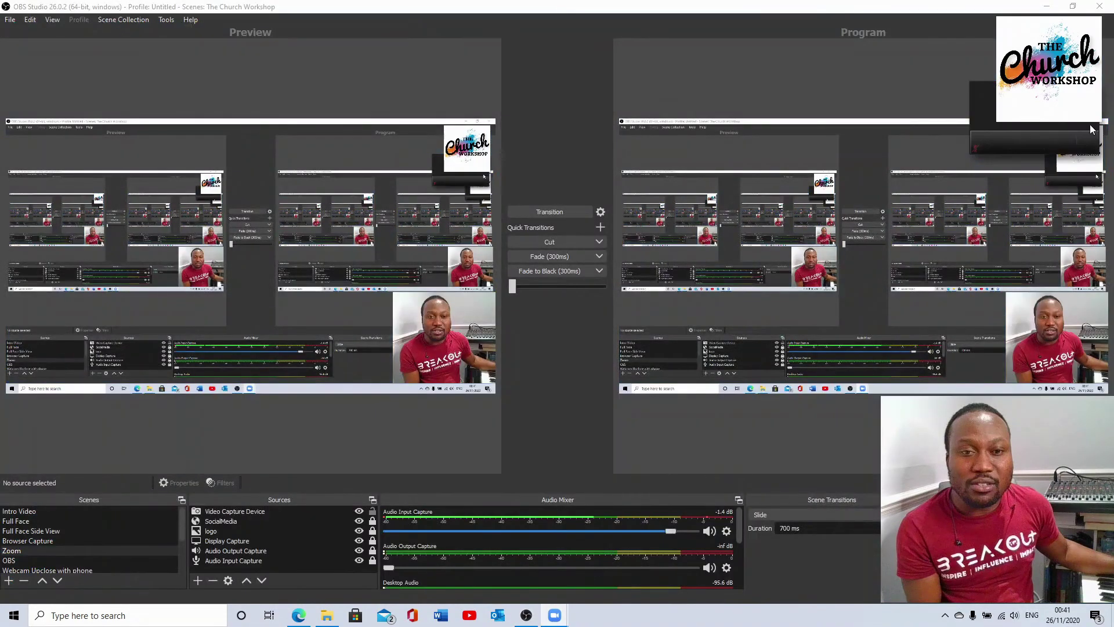
{"action": "left_click", "coordinate": [1083, 144]}
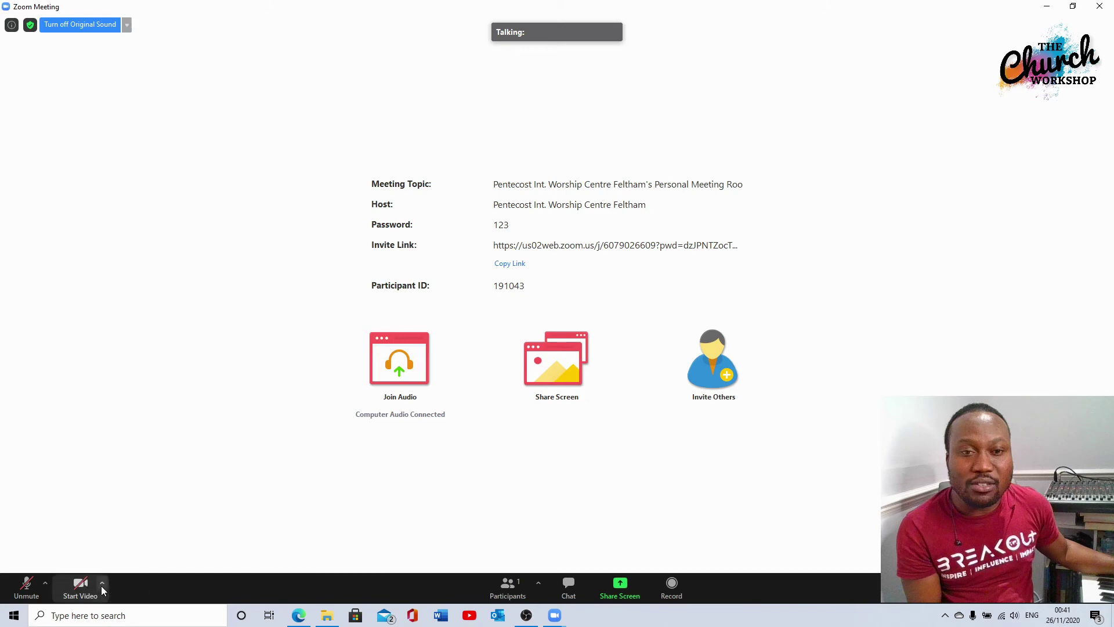
{"action": "left_click", "coordinate": [101, 587]}
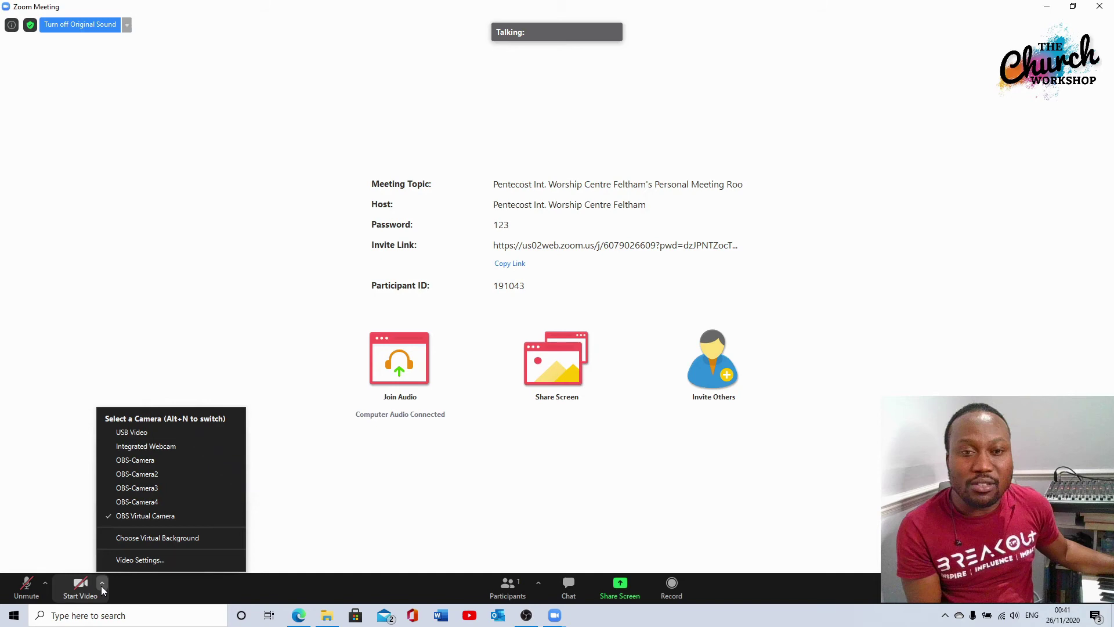
{"action": "left_click", "coordinate": [102, 588]}
{"action": "left_click", "coordinate": [102, 588]}
Switch back to OBS Studio, load the Test scene in the preview and transition it to the program output.
{"action": "left_click", "coordinate": [525, 615]}
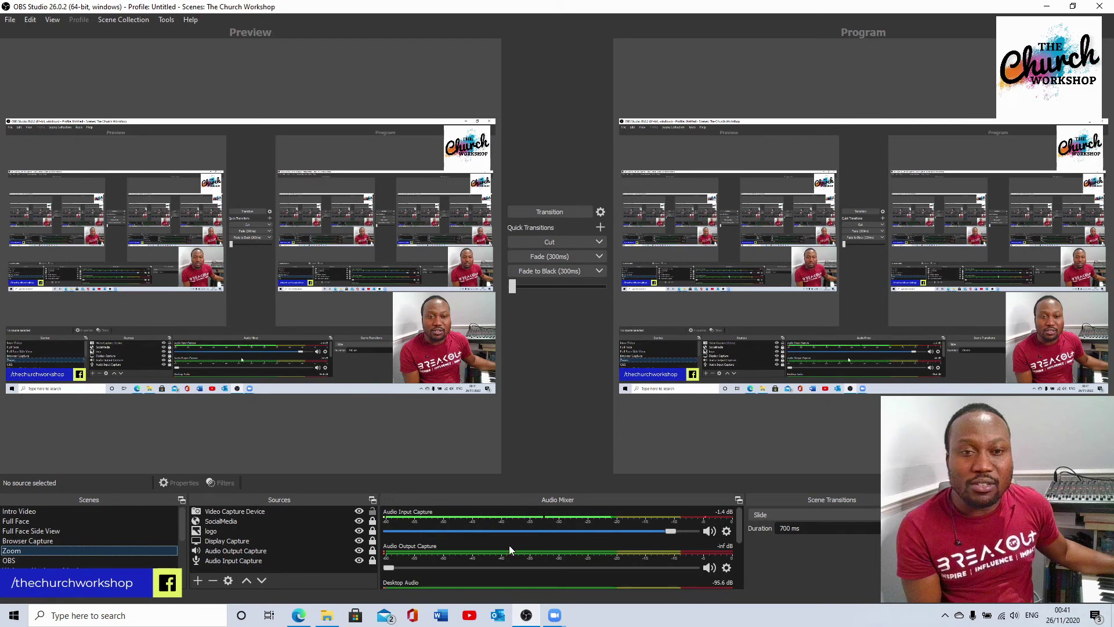
{"action": "scroll", "coordinate": [26, 560], "scroll_direction": "down", "scroll_amount": 2}
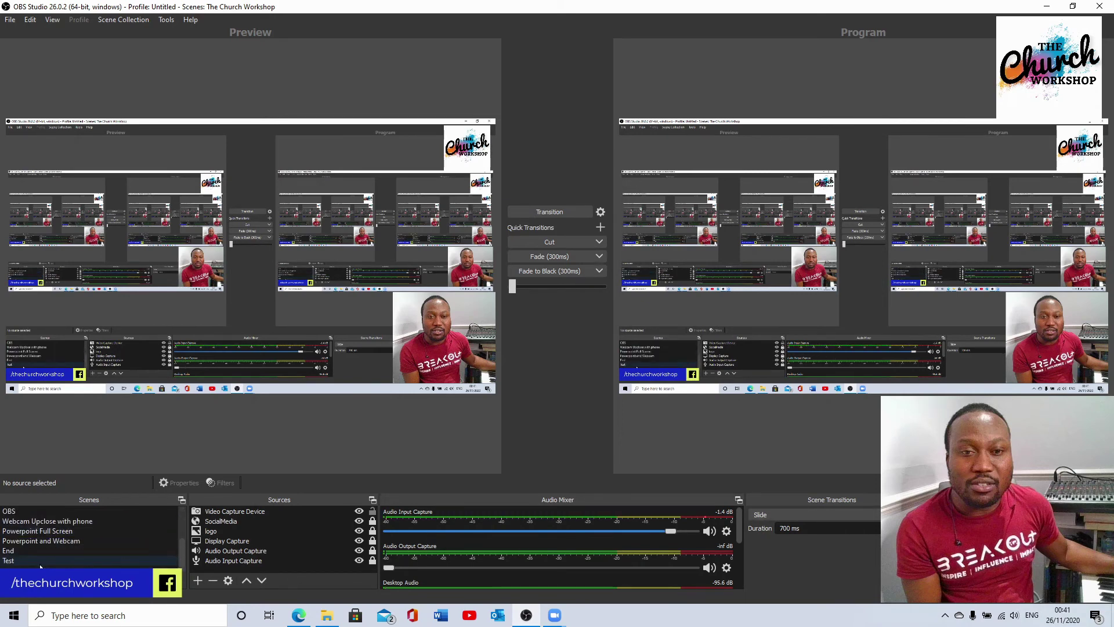
{"action": "left_click", "coordinate": [26, 561]}
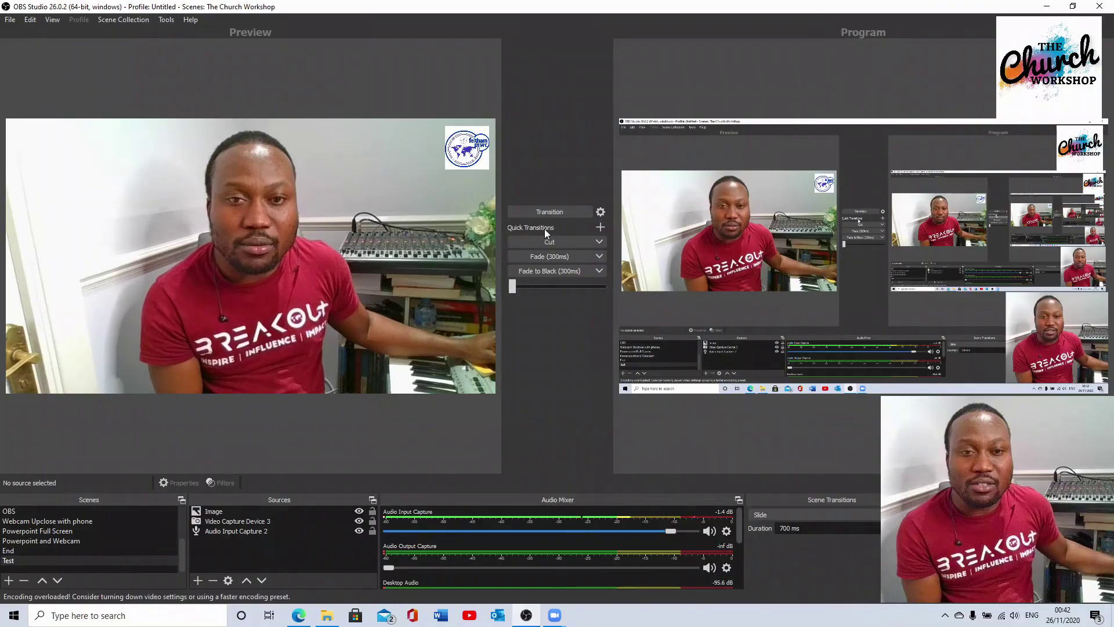
{"action": "left_click", "coordinate": [549, 211]}
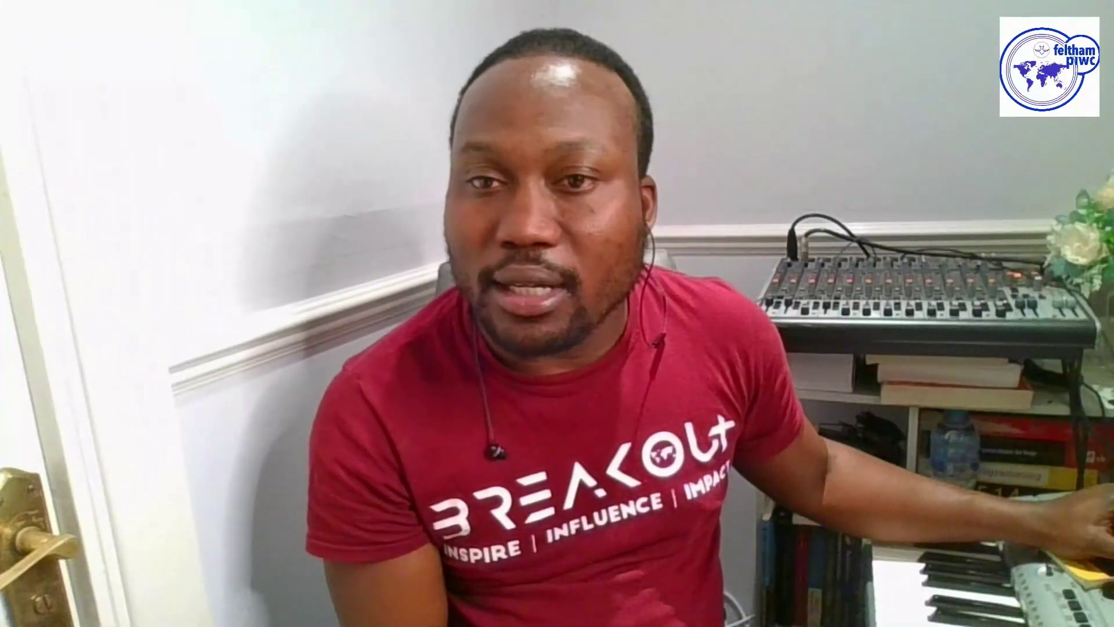